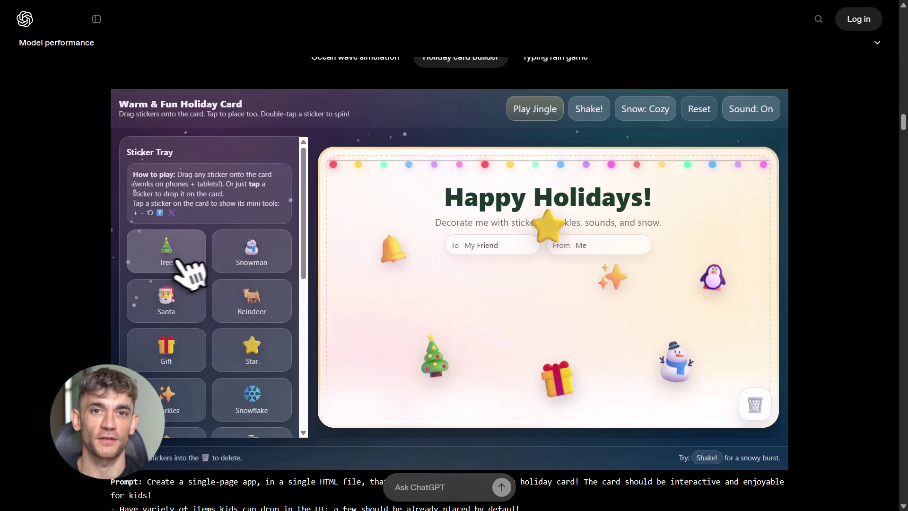
# Step: Drop the Tree sticker from the Sticker Tray onto the holiday card demo
pyautogui.click(176, 263)
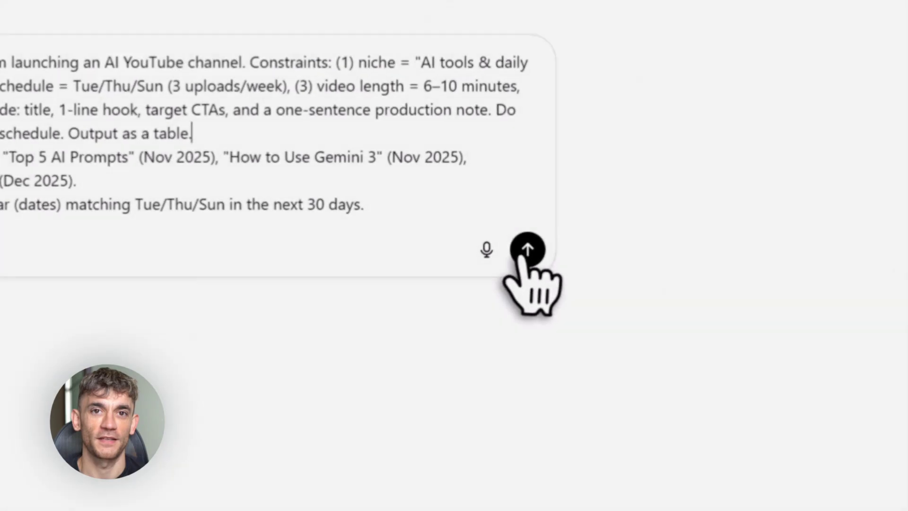
# Step: Send the 30-day YouTube channel content calendar prompt in ChatGPT
pyautogui.click(525, 251)
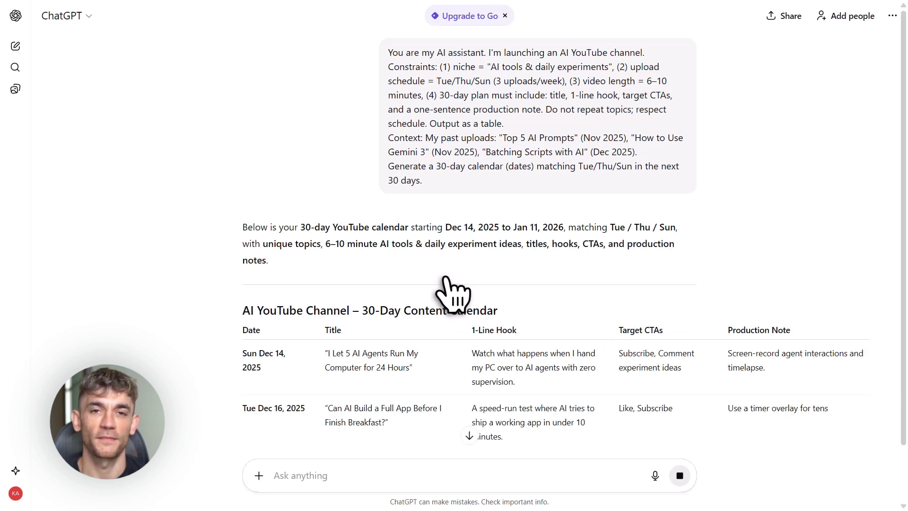
# Step: Scroll down through the streaming AI YouTube Channel 30-Day Content Calendar table
pyautogui.scroll(-5, 452, 293)
pyautogui.scroll(-5, 452, 293)
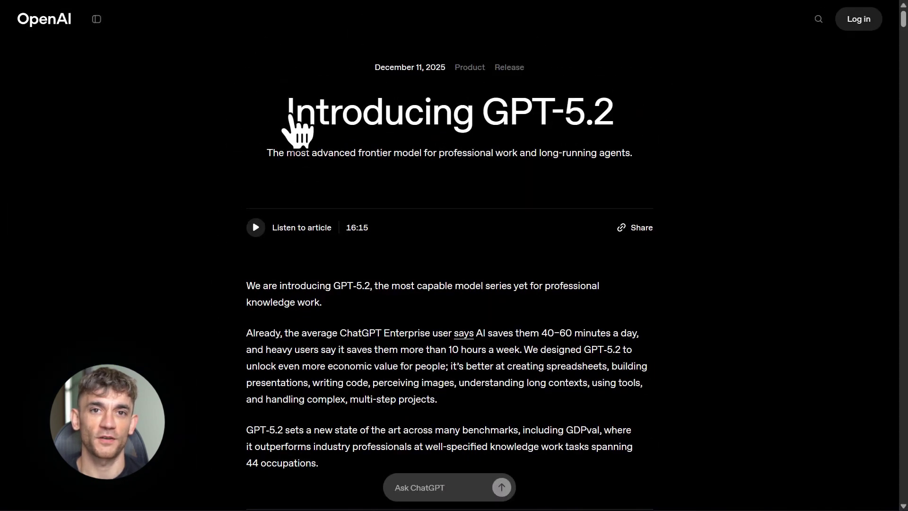
# Step: Highlight the 'Introducing GPT-5.2' article title twice to point it out
pyautogui.moveTo(289, 115); pyautogui.dragTo(608, 124)
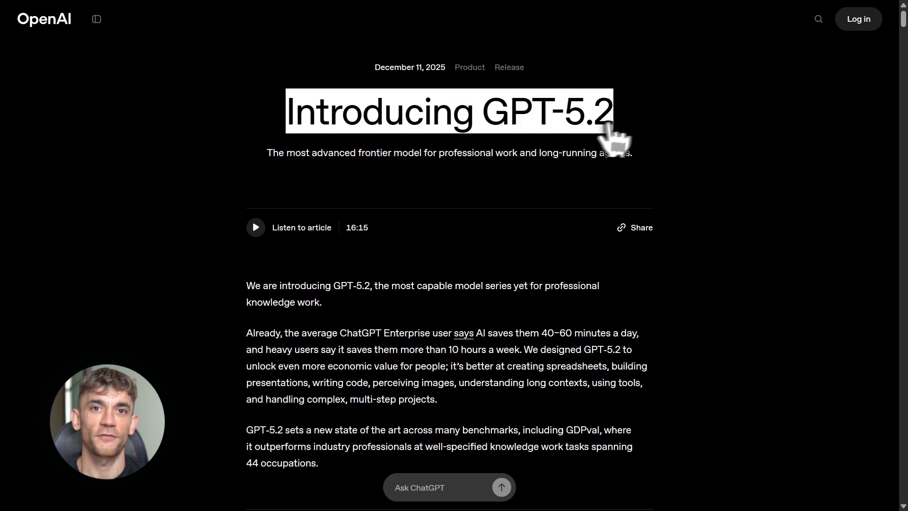
pyautogui.click(613, 124)
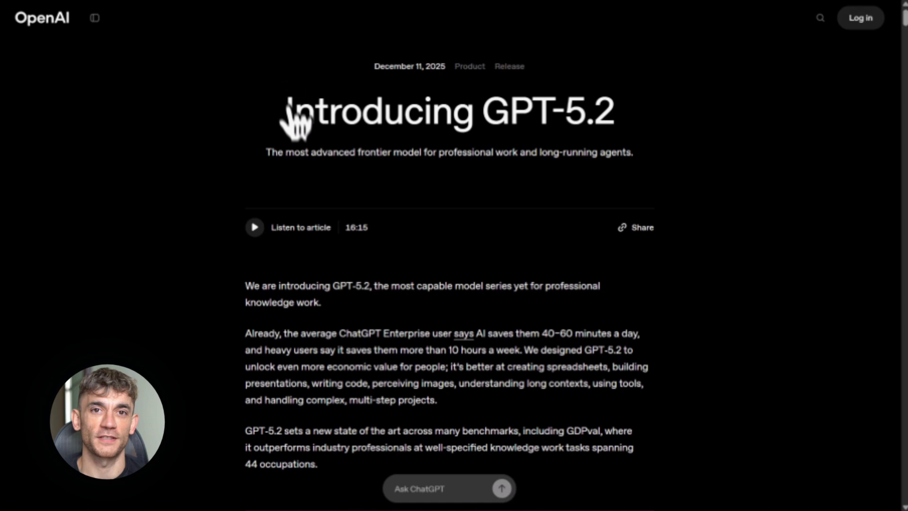
pyautogui.moveTo(290, 114); pyautogui.dragTo(607, 124)
pyautogui.click(615, 130)
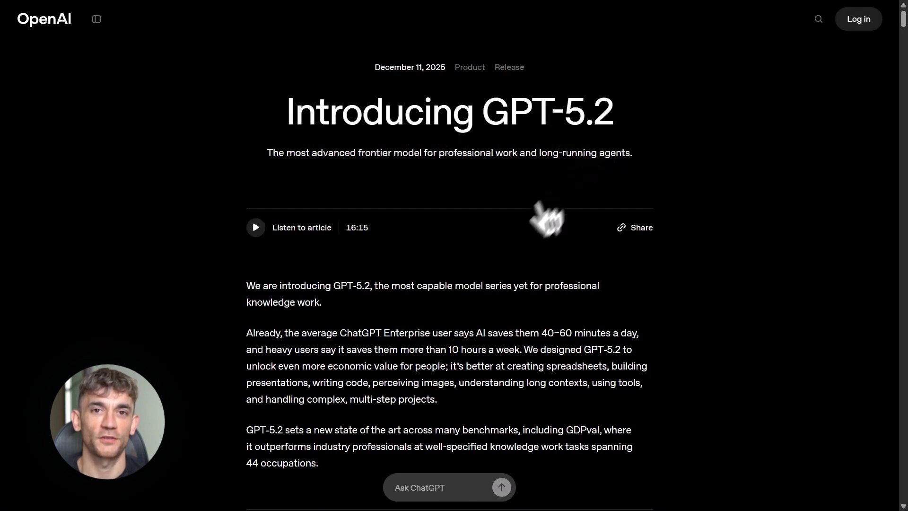
pyautogui.scroll(-3, 529, 217)
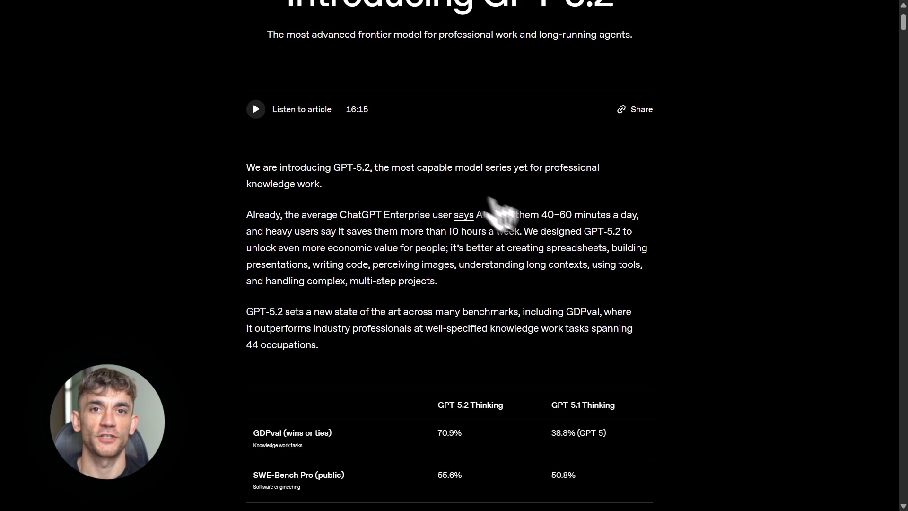
pyautogui.moveTo(437, 170); pyautogui.dragTo(494, 172)
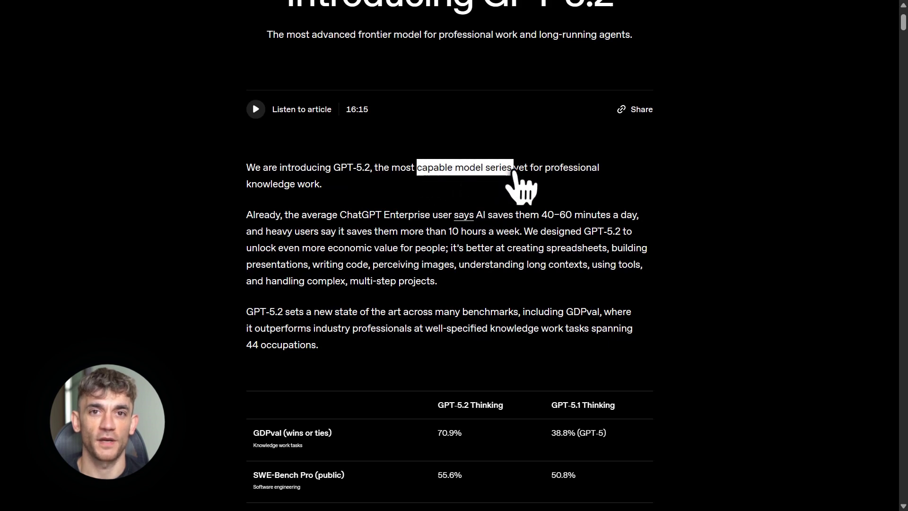
pyautogui.click(514, 171)
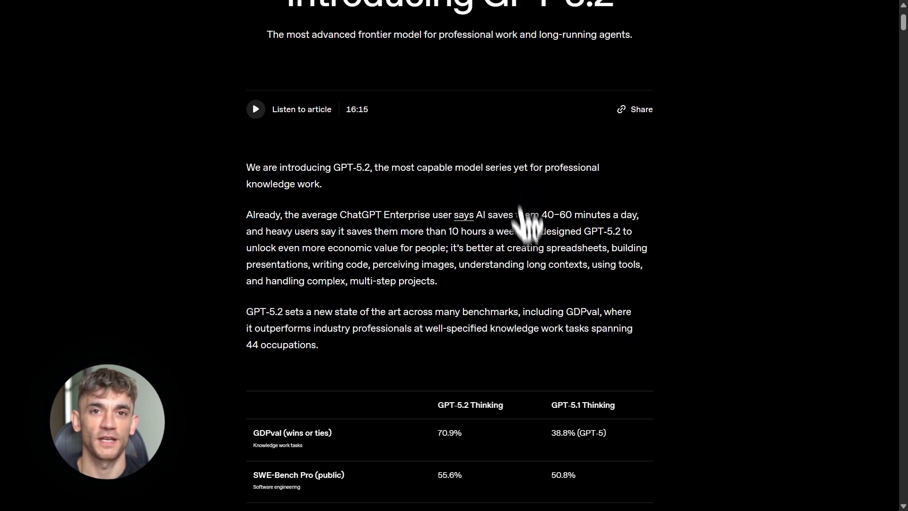
pyautogui.moveTo(524, 233); pyautogui.dragTo(621, 235)
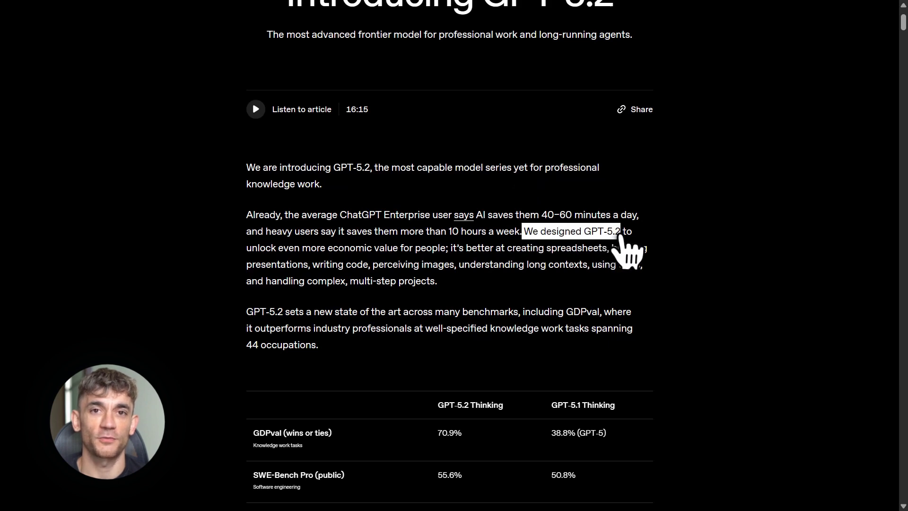
pyautogui.click(621, 235)
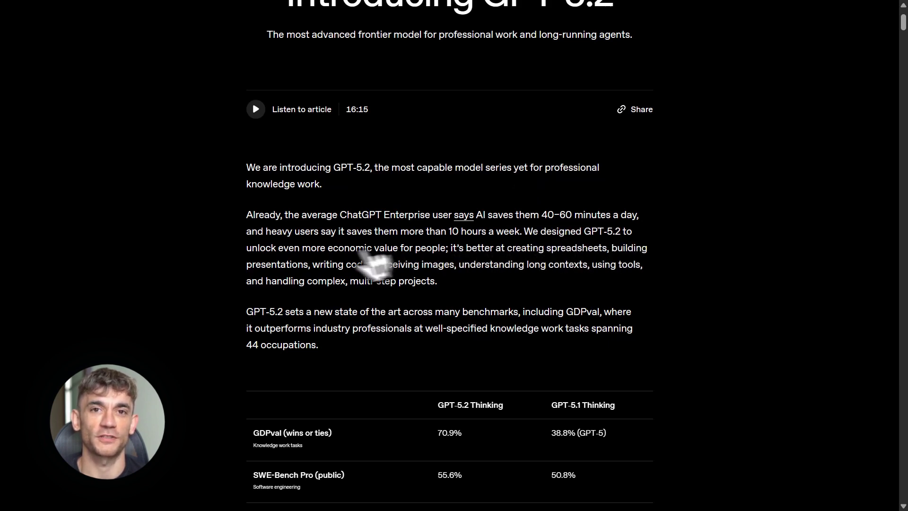
pyautogui.moveTo(328, 250); pyautogui.dragTo(441, 250)
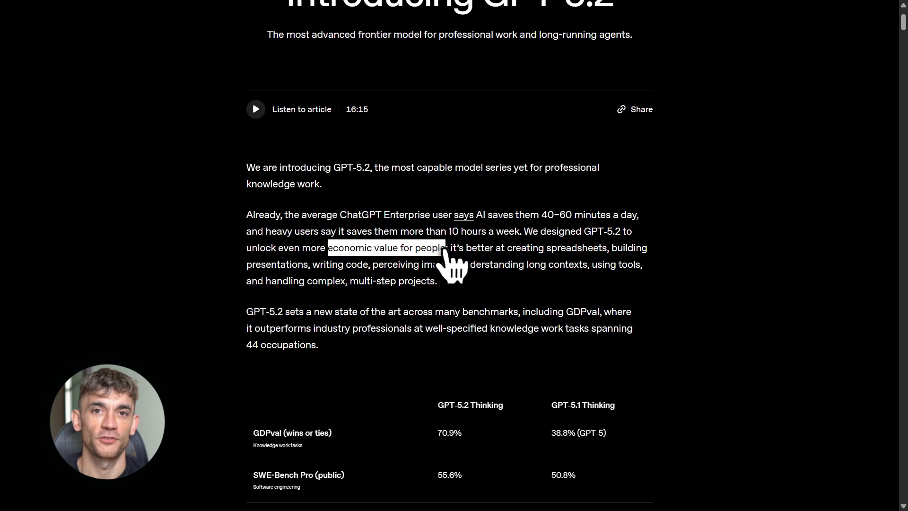
pyautogui.click(445, 252)
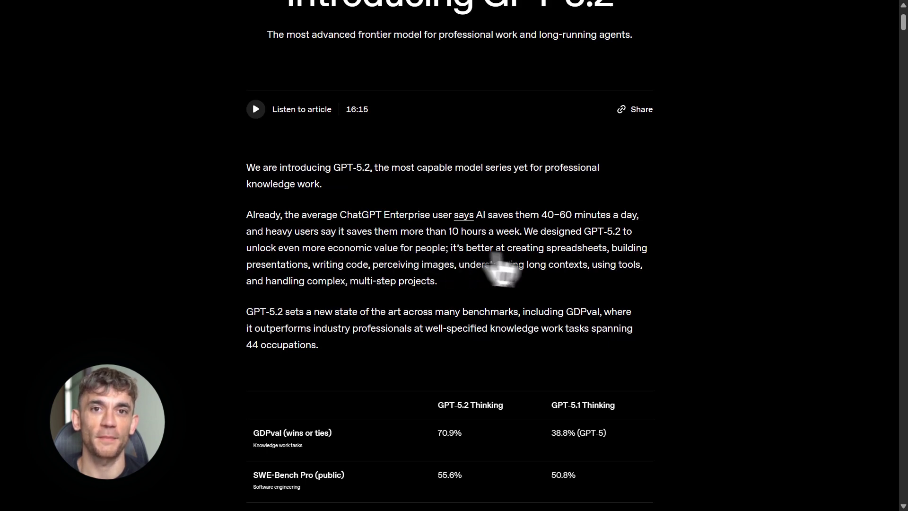
pyautogui.moveTo(546, 249); pyautogui.dragTo(655, 250)
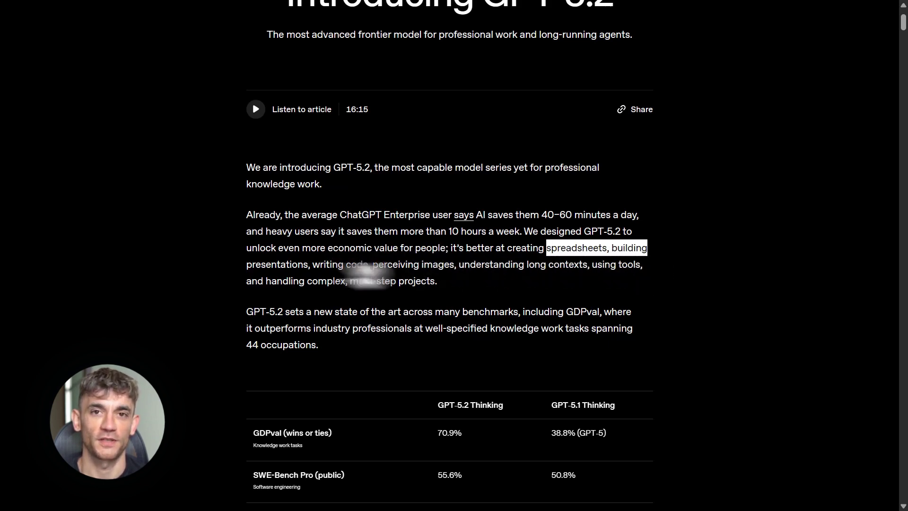
pyautogui.moveTo(247, 265); pyautogui.dragTo(633, 274)
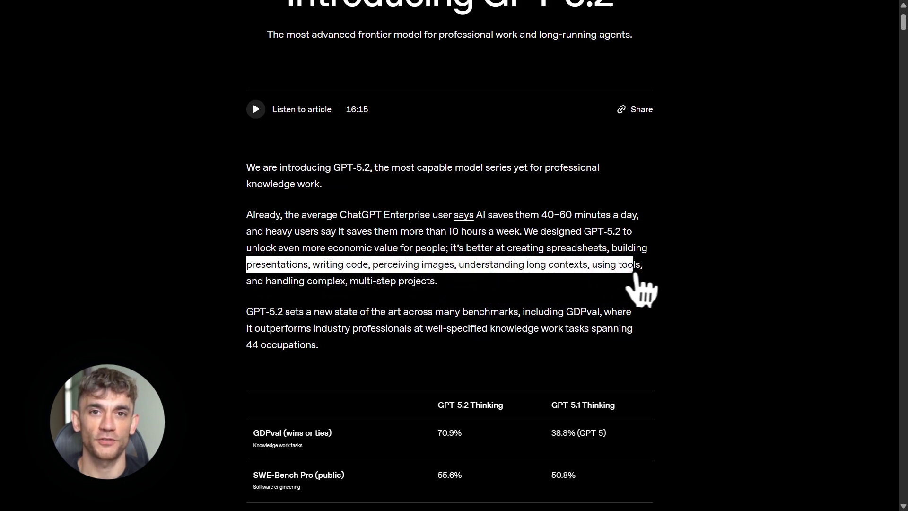
pyautogui.click(641, 274)
pyautogui.moveTo(248, 282); pyautogui.dragTo(437, 282)
pyautogui.click(445, 295)
# Step: Scroll the GPT-5.2 benchmark table and highlight the 38.8% GPT-5 GDPval score
pyautogui.scroll(-6, 445, 293)
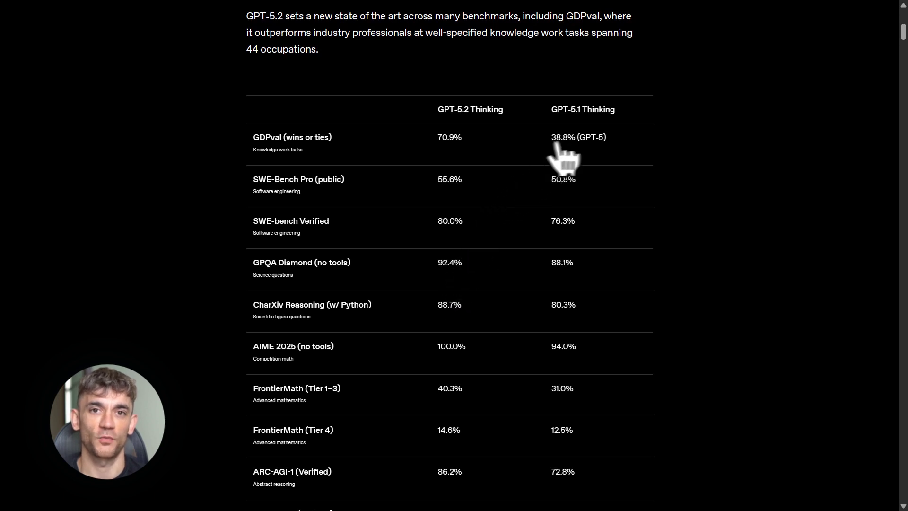
pyautogui.moveTo(557, 143); pyautogui.dragTo(615, 142)
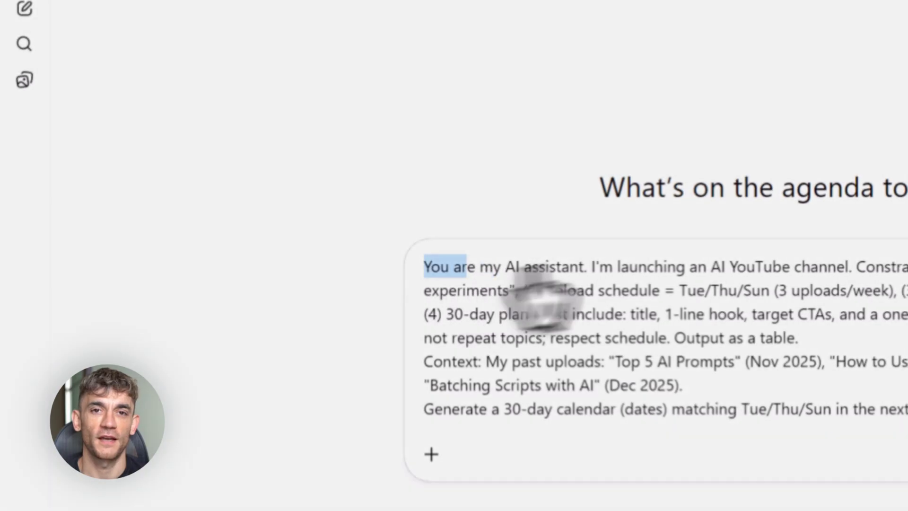
# Step: Highlight the prompt's opening, niche, schedule and no-repeat table instructions, then send it
pyautogui.moveTo(506, 260); pyautogui.dragTo(801, 268)
pyautogui.click(810, 266)
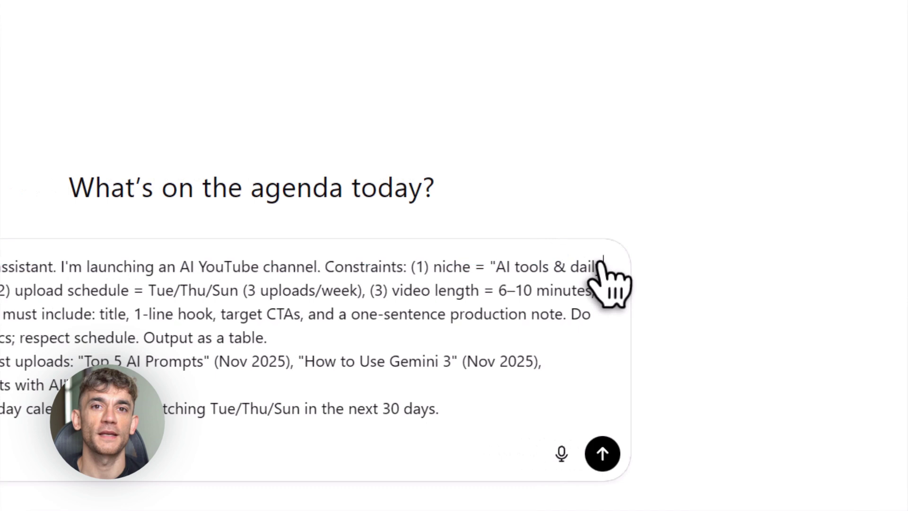
pyautogui.moveTo(424, 290); pyautogui.dragTo(907, 286)
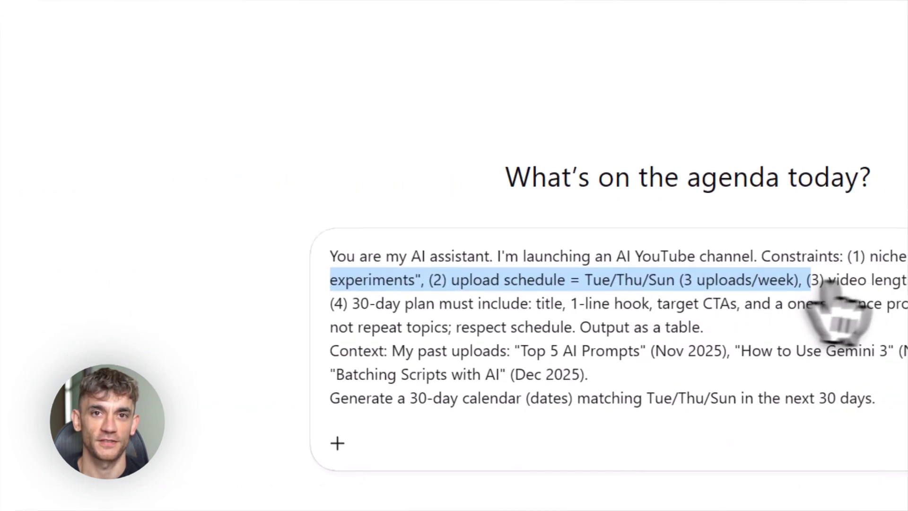
pyautogui.click(907, 286)
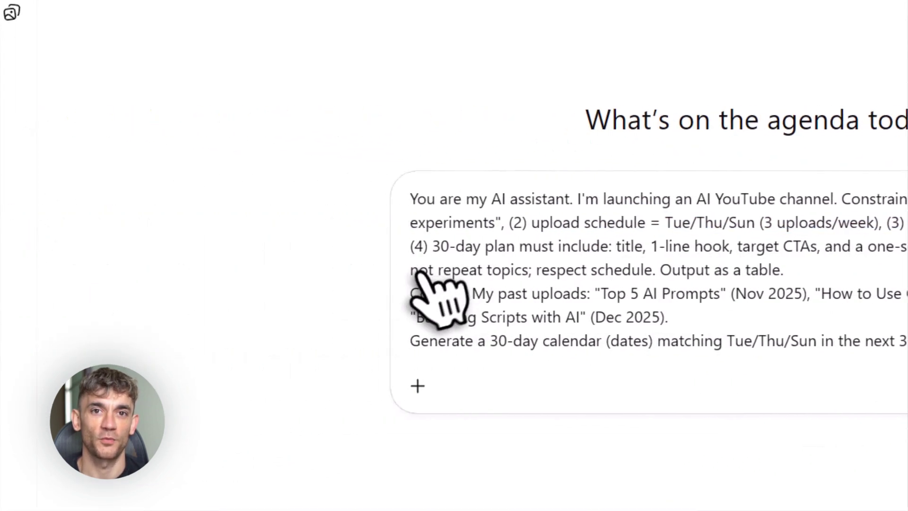
pyautogui.moveTo(412, 271); pyautogui.dragTo(785, 277)
pyautogui.click(795, 278)
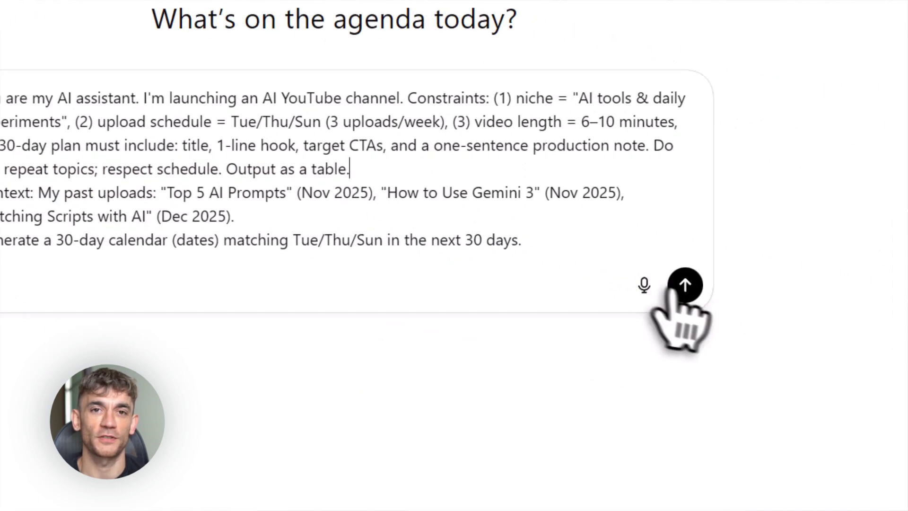
pyautogui.click(683, 341)
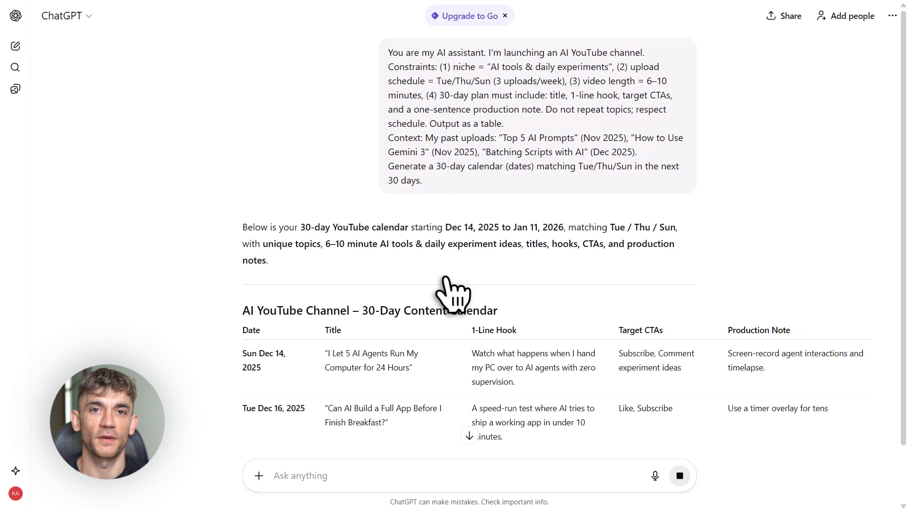
# Step: Follow the calendar down to its end at Sun Jan 11, 2026, then scroll back up slightly
pyautogui.scroll(-3, 452, 293)
pyautogui.scroll(-3, 451, 293)
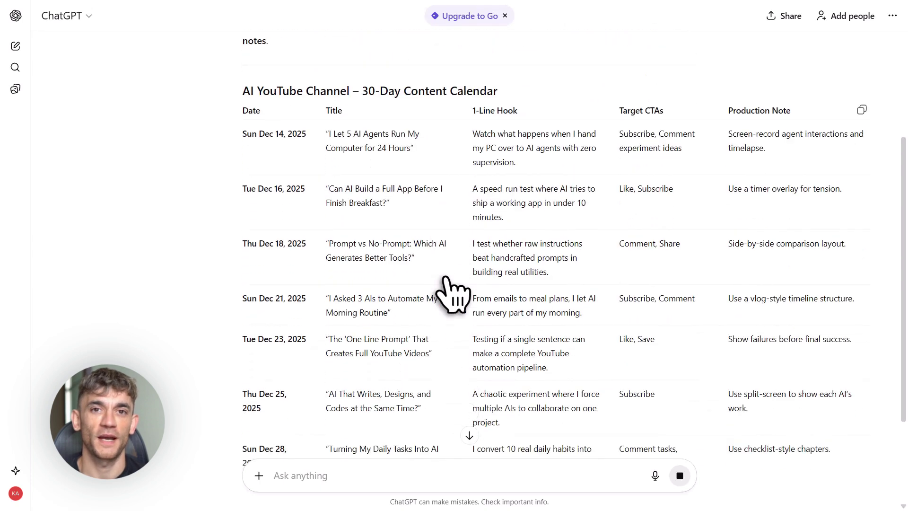
pyautogui.scroll(-3, 452, 293)
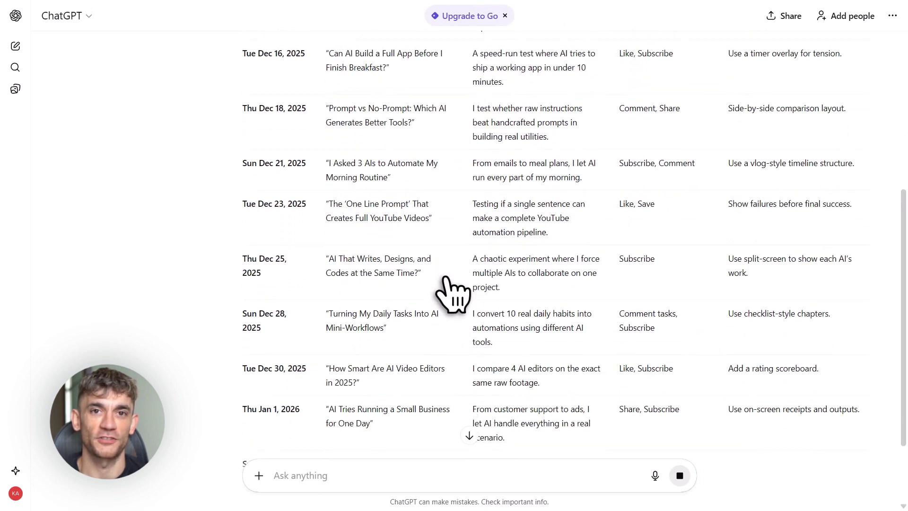
pyautogui.scroll(-3, 452, 293)
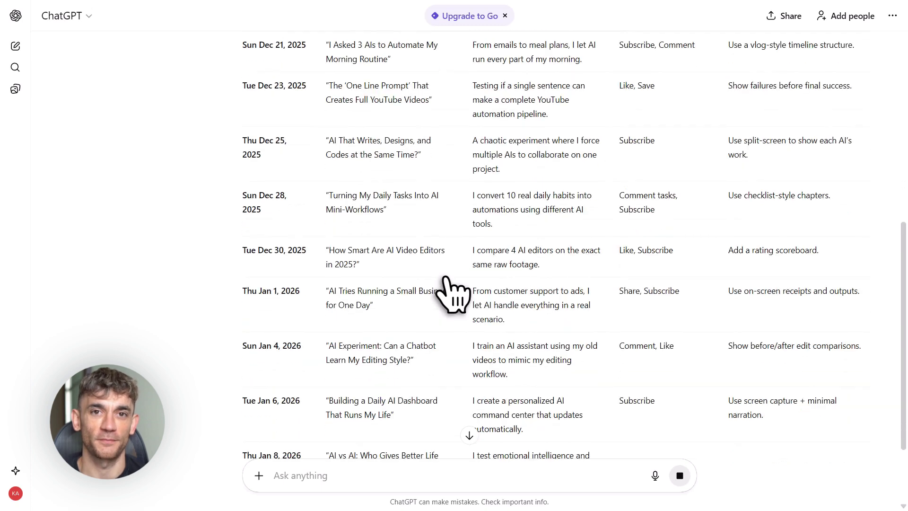
pyautogui.scroll(-3, 452, 293)
pyautogui.scroll(-3, 452, 293)
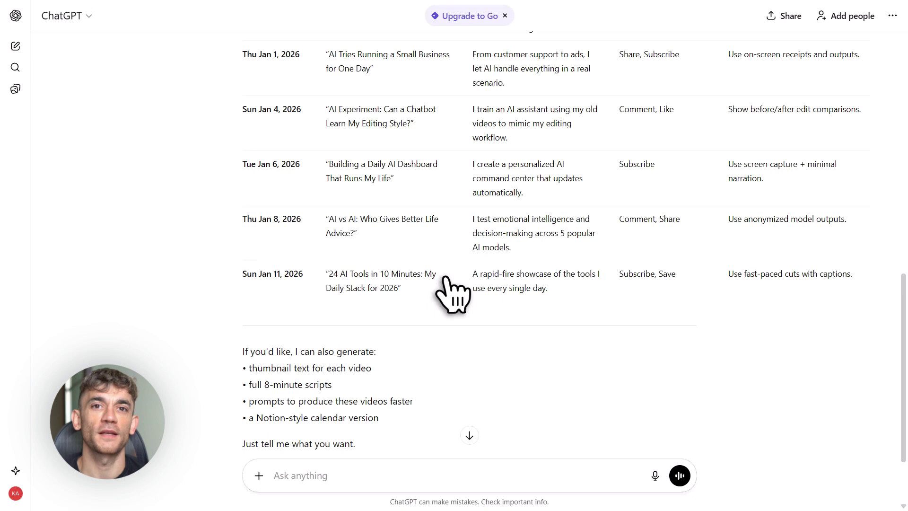
pyautogui.scroll(-2, 452, 293)
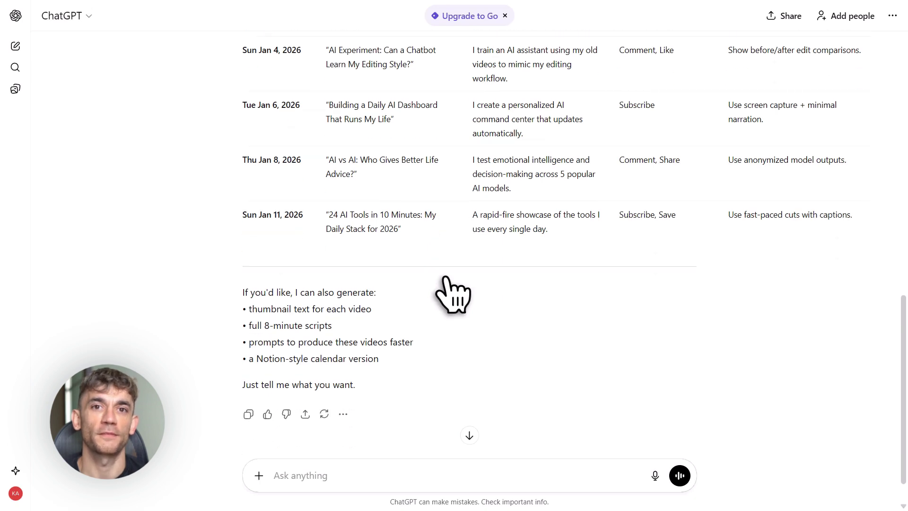
pyautogui.scroll(15, 451, 294)
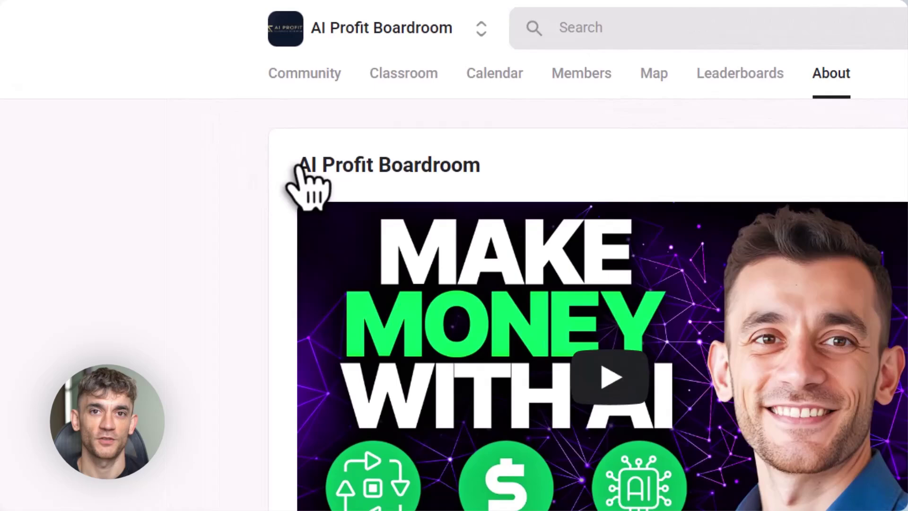
# Step: Highlight the AI Profit Boardroom heading and the flash-sale lines on the community page
pyautogui.moveTo(298, 166); pyautogui.dragTo(479, 168)
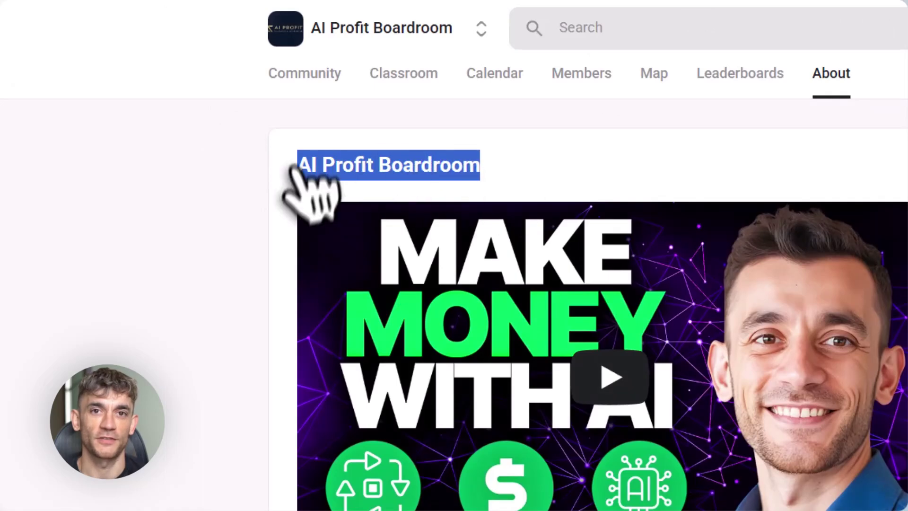
pyautogui.scroll(-9, 574, 442)
pyautogui.moveTo(303, 347); pyautogui.dragTo(655, 390)
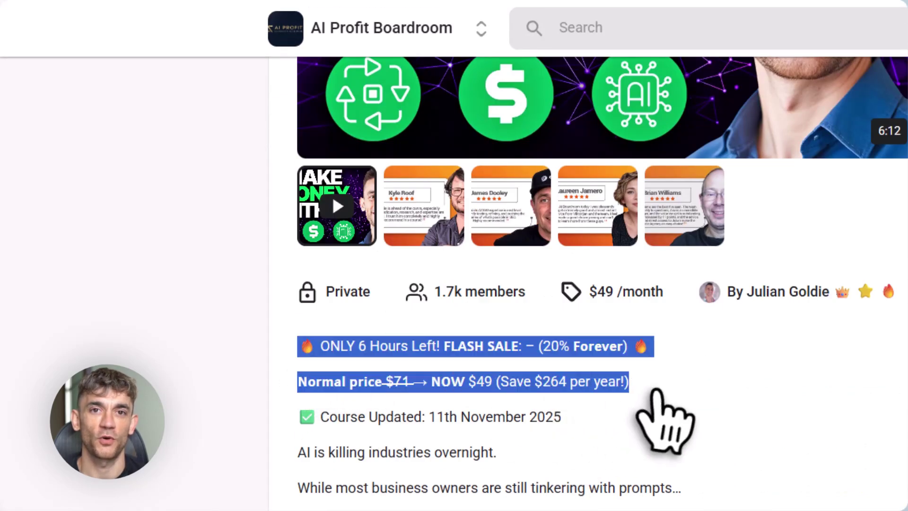
pyautogui.click(656, 391)
pyautogui.scroll(-3, 656, 390)
pyautogui.scroll(12, 656, 391)
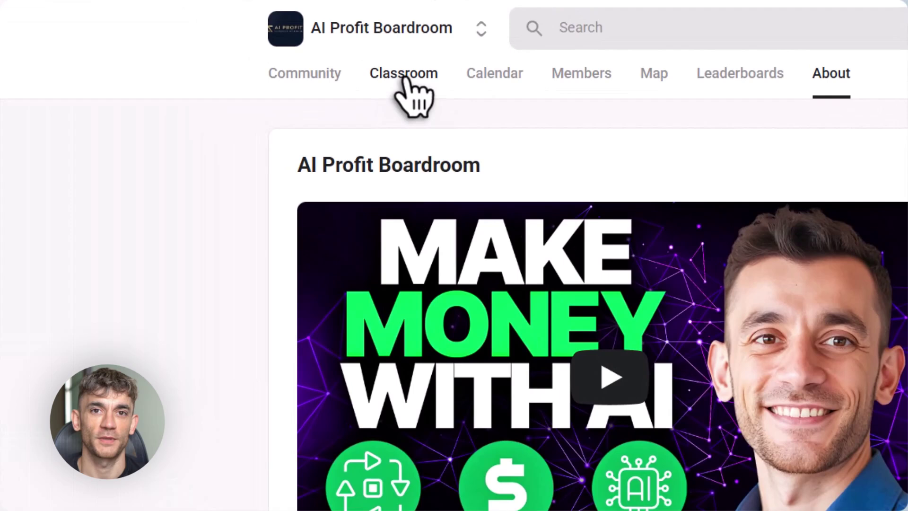
# Step: Open the Classroom and scroll through all 28 course cards to the end of the grid
pyautogui.click(404, 77)
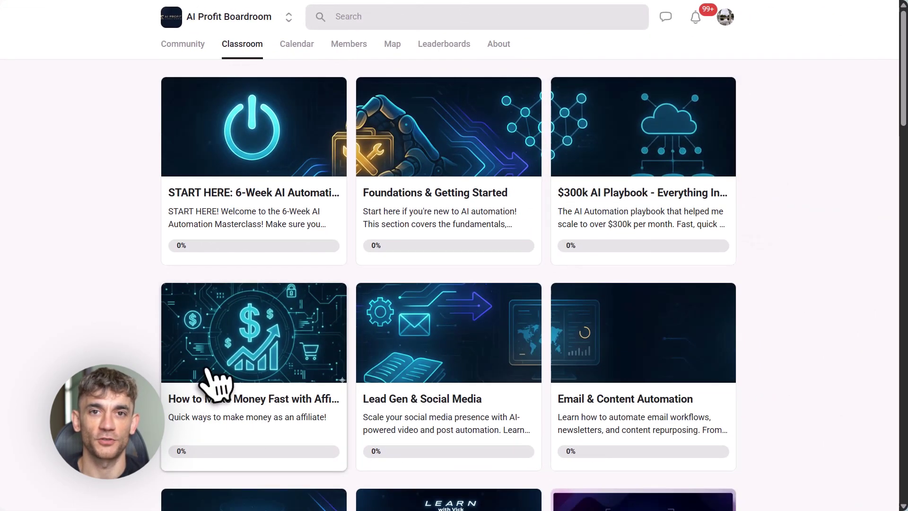
pyautogui.scroll(-3, 283, 345)
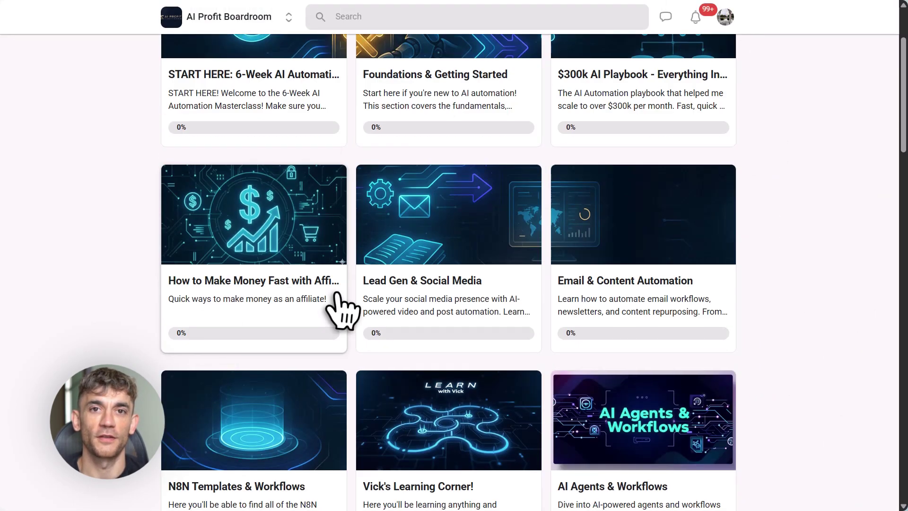
pyautogui.scroll(-1, 219, 392)
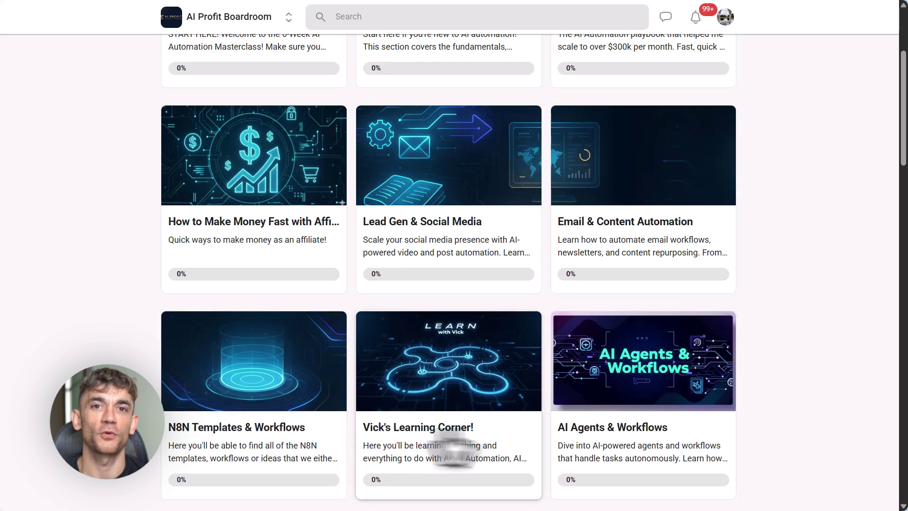
pyautogui.scroll(-6, 716, 447)
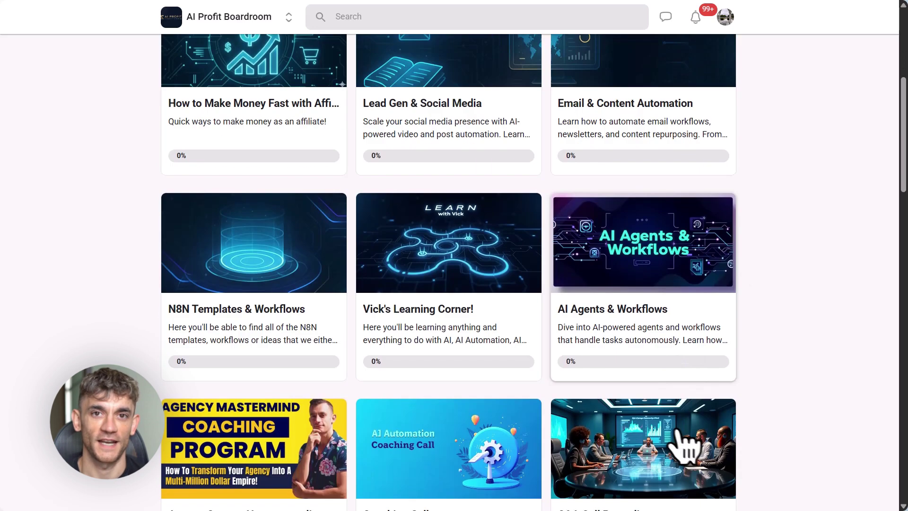
pyautogui.scroll(-14, 492, 343)
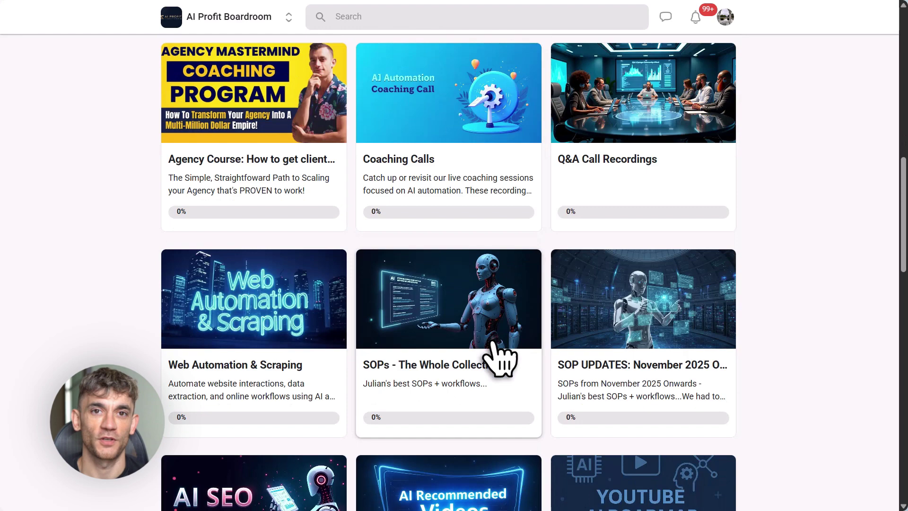
pyautogui.scroll(-6, 493, 343)
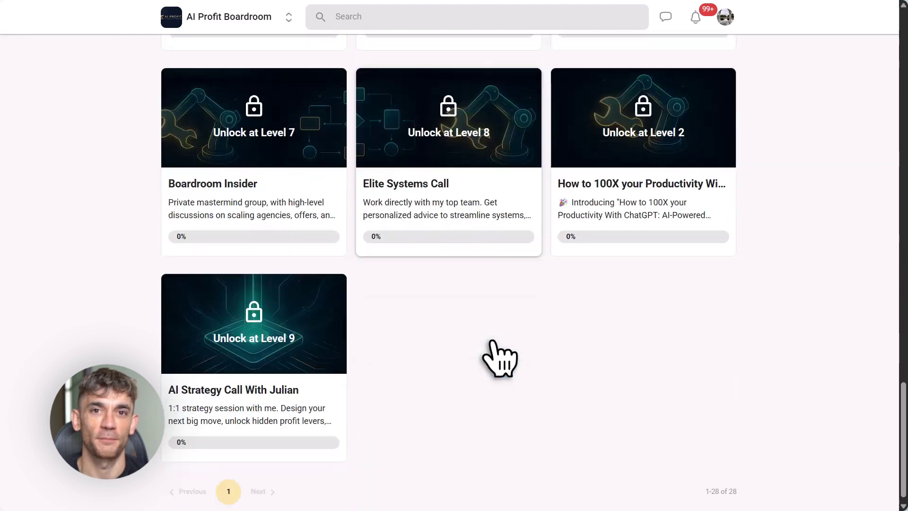
pyautogui.scroll(20, 494, 355)
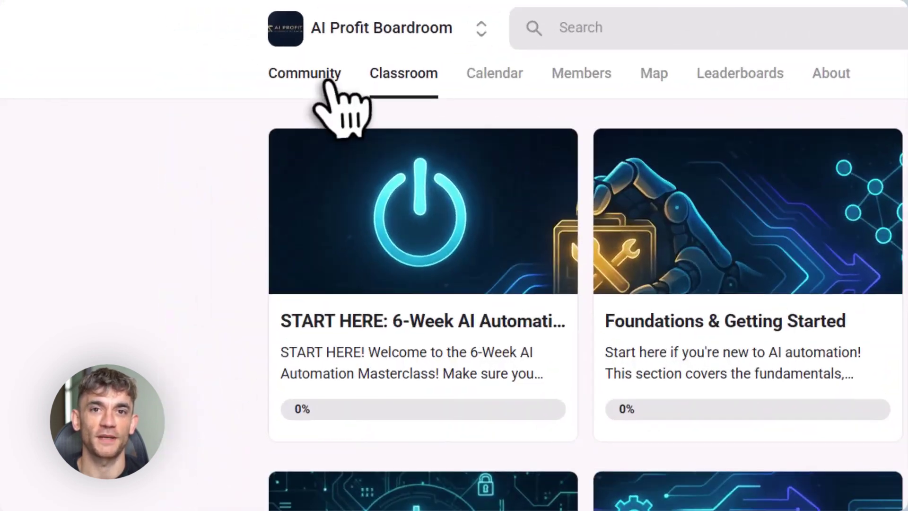
# Step: Visit the community discussion feed and scroll through it briefly
pyautogui.click(327, 81)
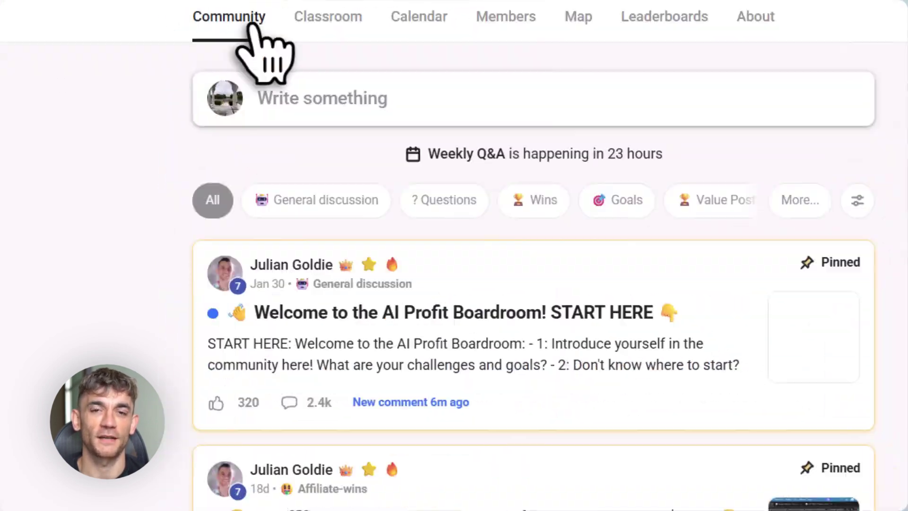
pyautogui.scroll(-10, 331, 213)
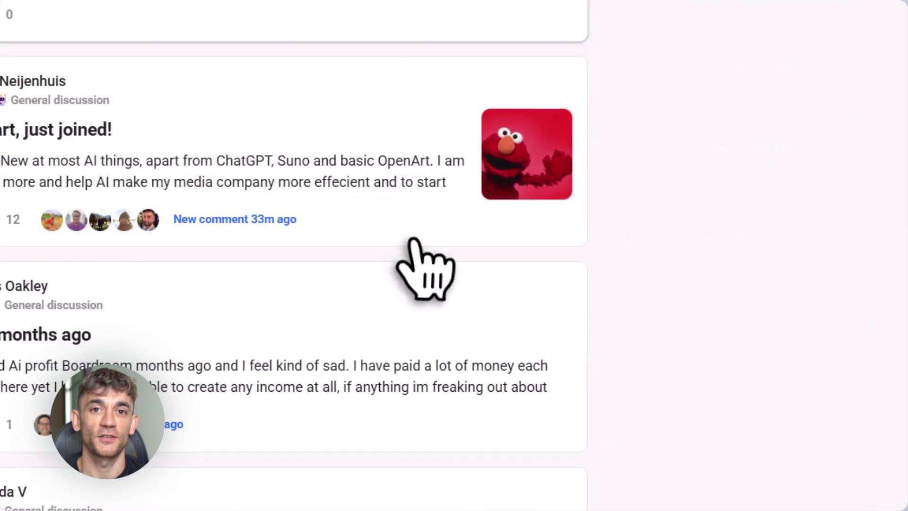
pyautogui.scroll(15, 416, 265)
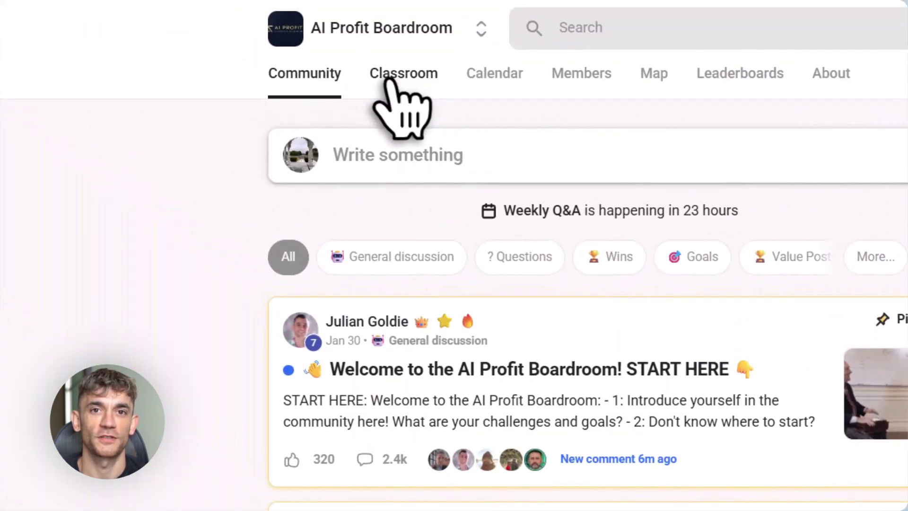
# Step: Open the Foundations & Getting Started course at its AI & Automations Tools lesson
pyautogui.click(390, 76)
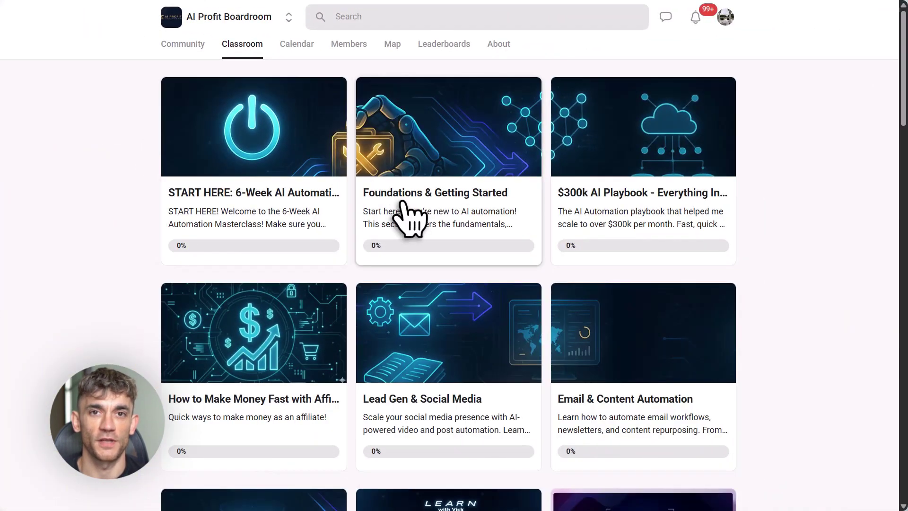
pyautogui.click(406, 215)
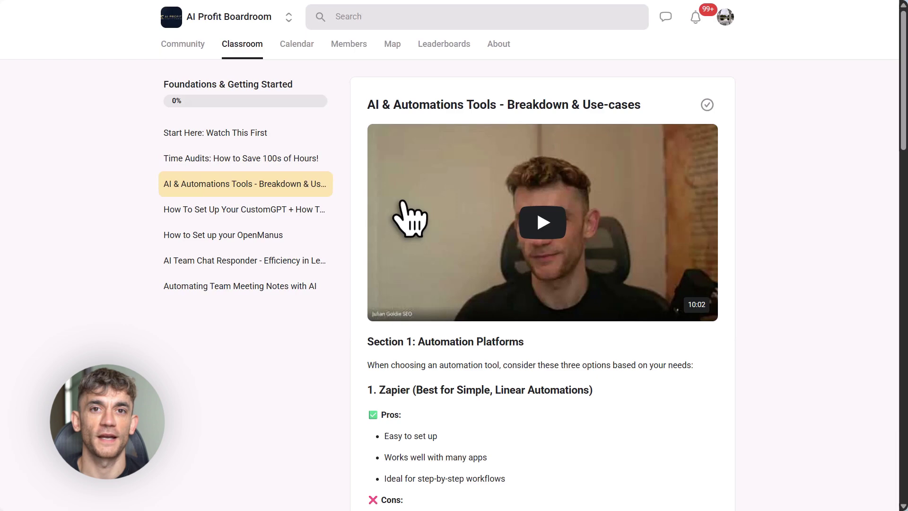
pyautogui.scroll(-20, 404, 205)
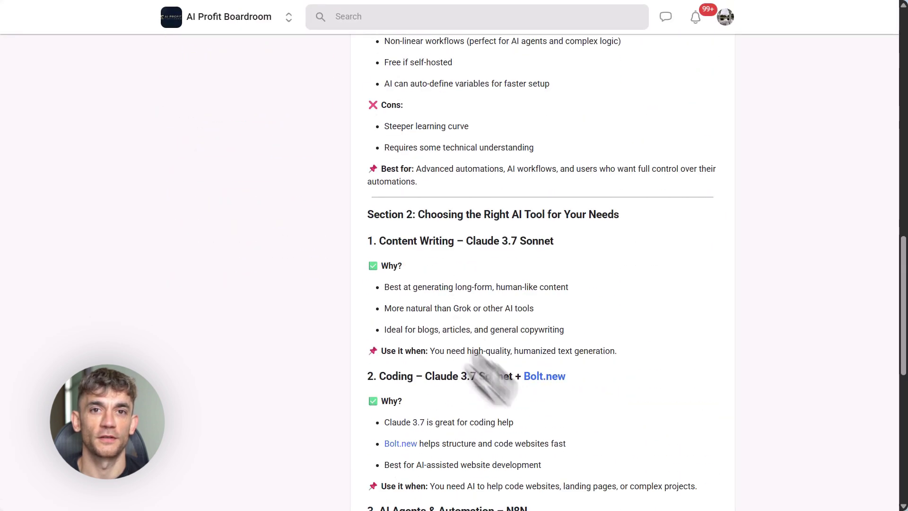
pyautogui.scroll(20, 592, 413)
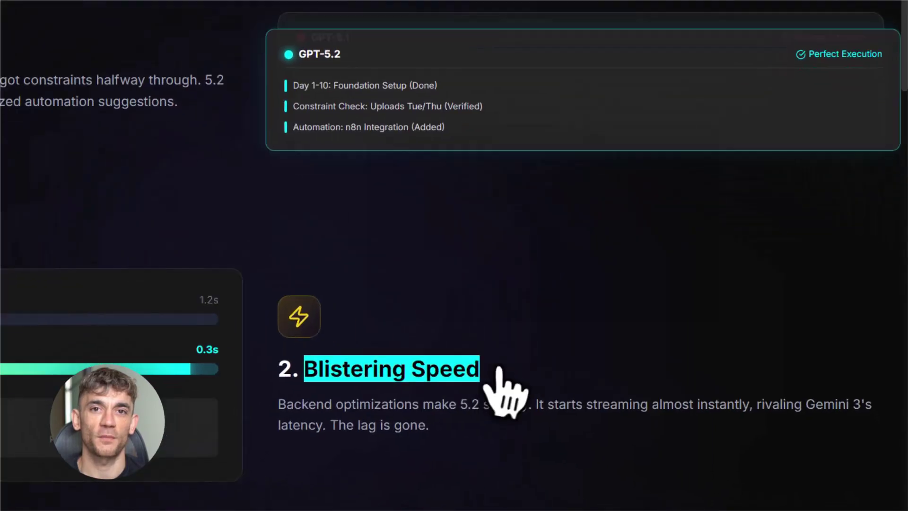
pyautogui.click(499, 367)
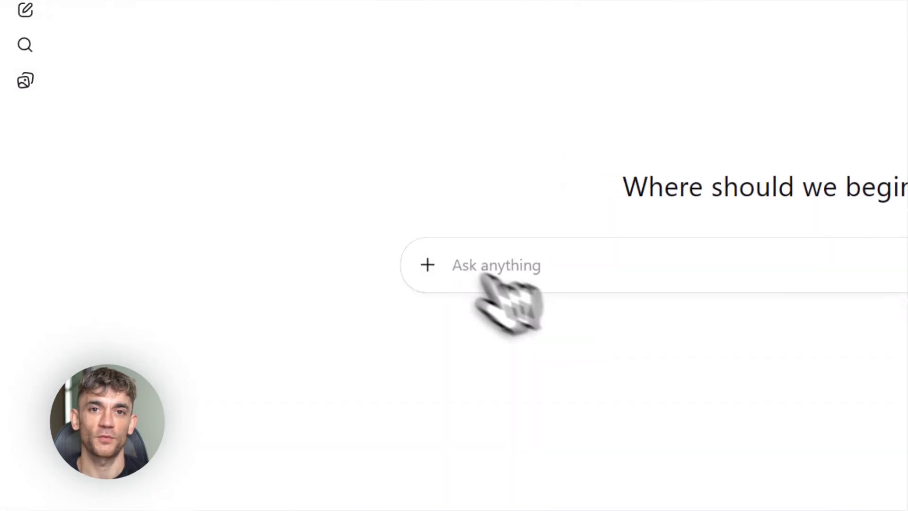
# Step: Paste the 'Batching AI Video Ideas in 60 Minutes' outline prompt, highlight key lines, and send it
pyautogui.hotkey('ctrl', 'v')
pyautogui.moveTo(425, 266); pyautogui.dragTo(595, 270)
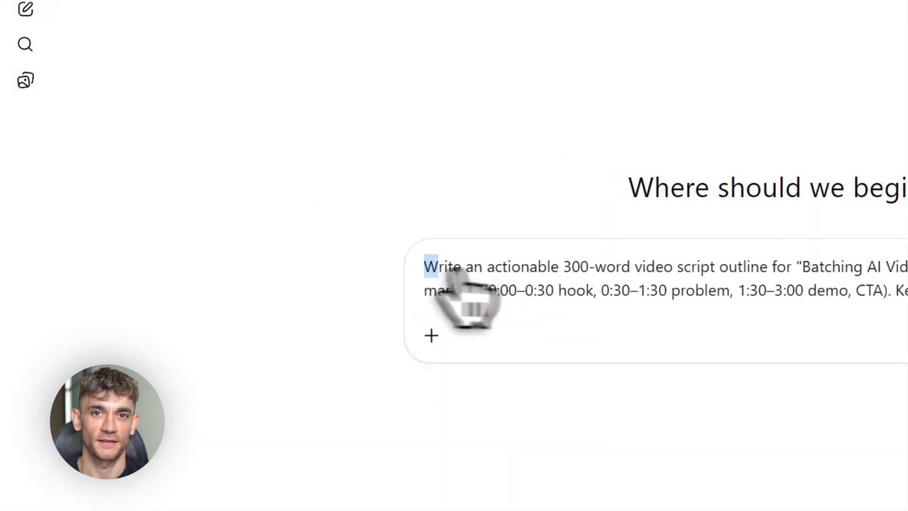
pyautogui.moveTo(539, 274); pyautogui.dragTo(907, 272)
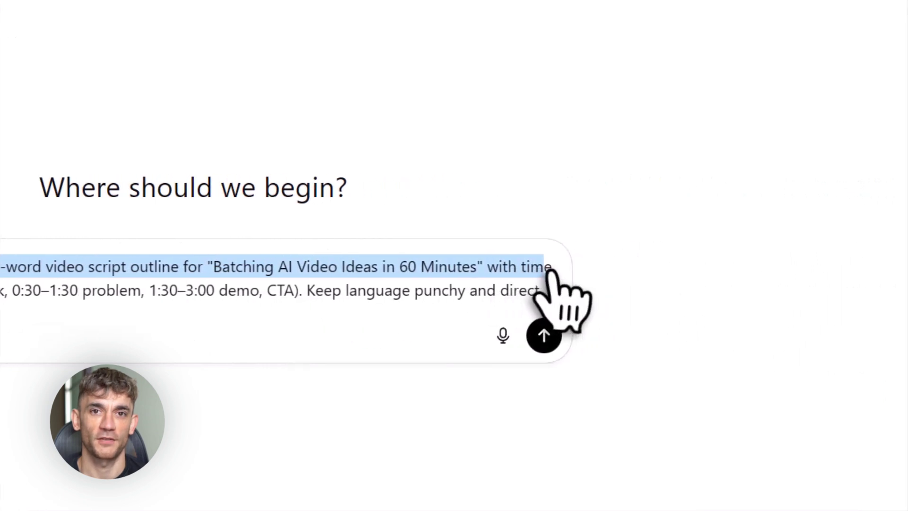
pyautogui.click(907, 267)
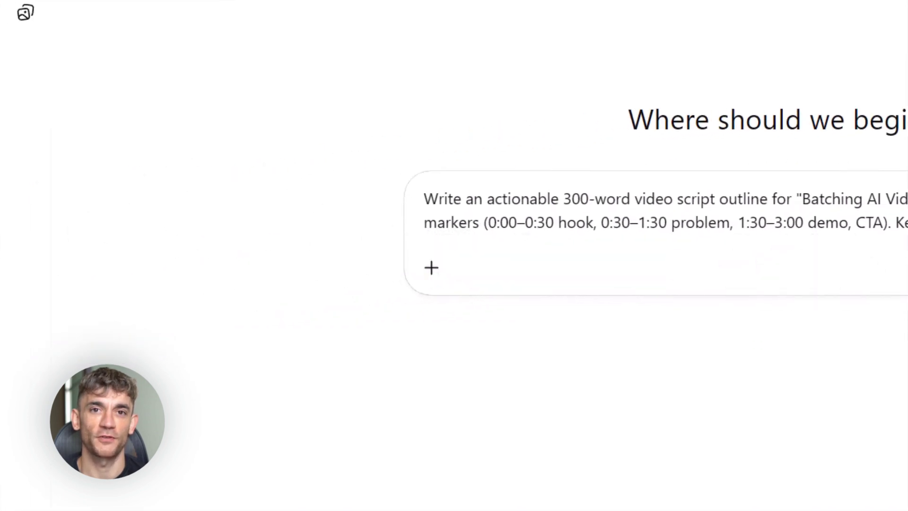
pyautogui.moveTo(796, 224); pyautogui.dragTo(907, 224)
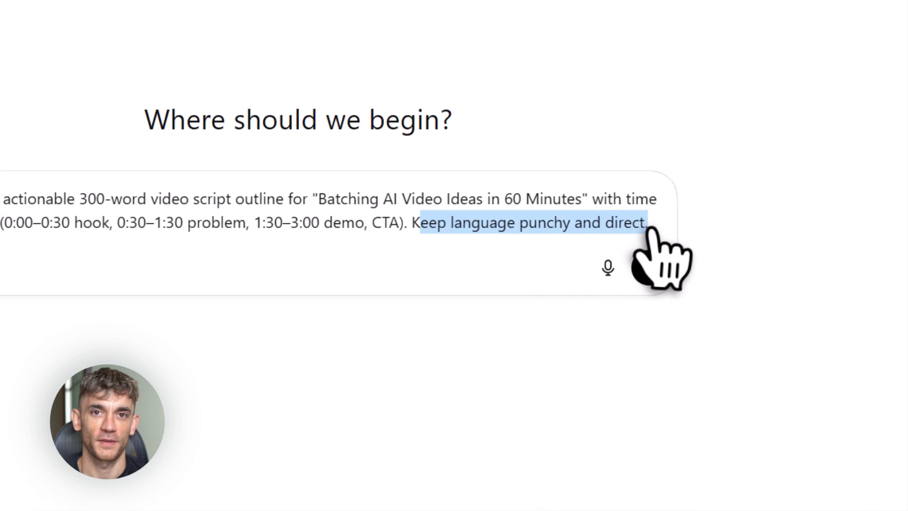
pyautogui.click(907, 223)
pyautogui.click(649, 267)
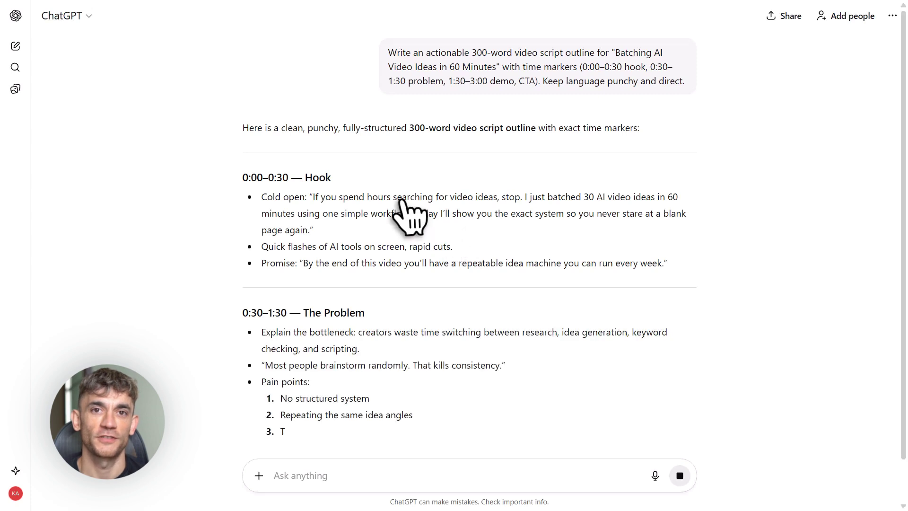
pyautogui.scroll(-3, 399, 213)
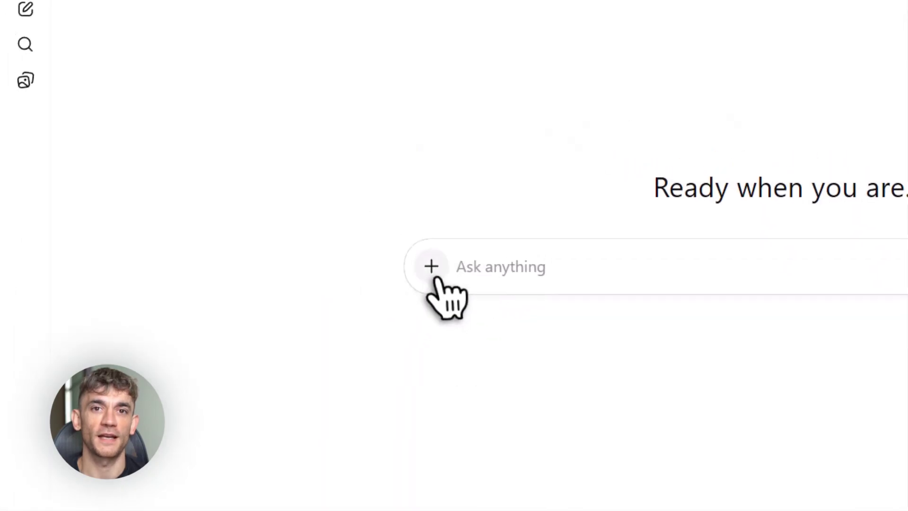
# Step: Attach the GLM 4.6 thumbnail and zip archive, paste the low-CTR analysis prompt, and send it
pyautogui.click(434, 274)
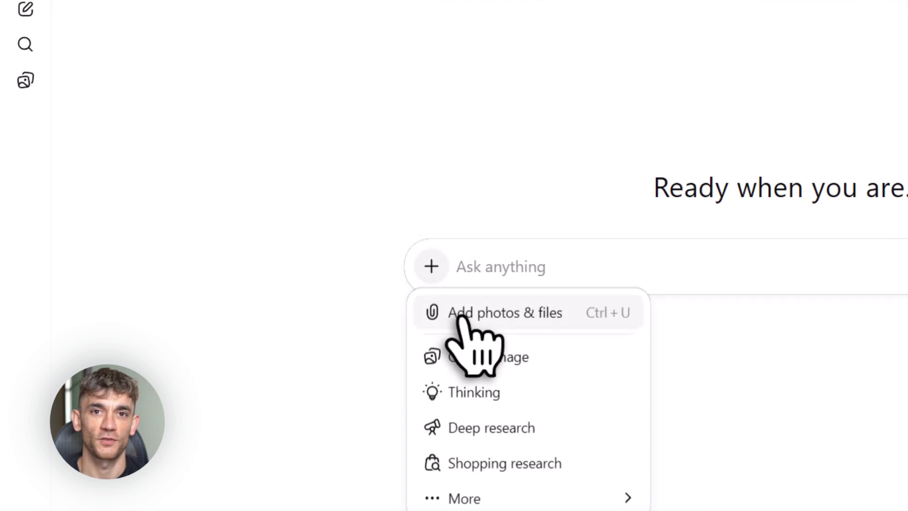
pyautogui.click(461, 314)
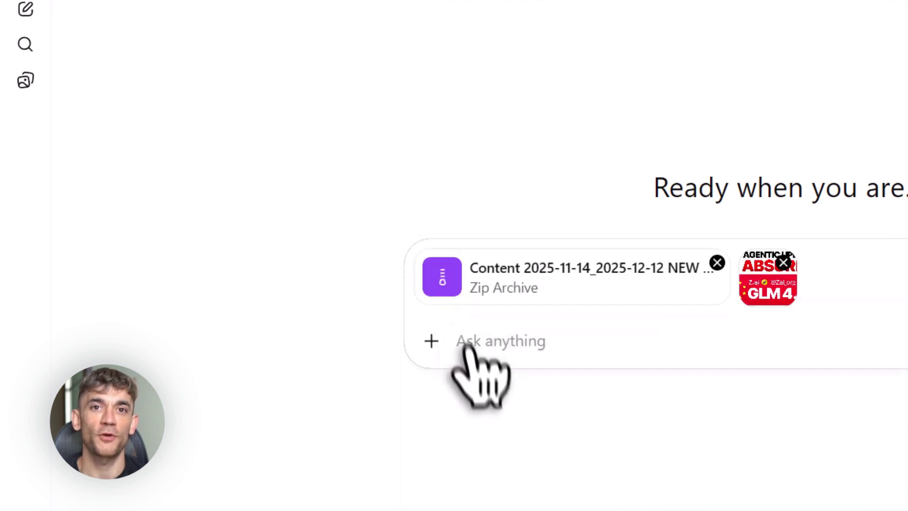
pyautogui.hotkey('ctrl', 'v')
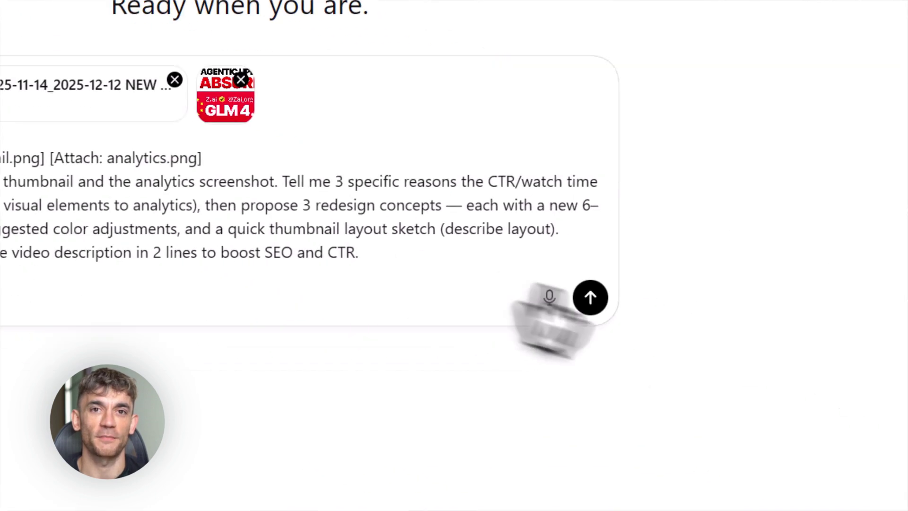
pyautogui.click(590, 297)
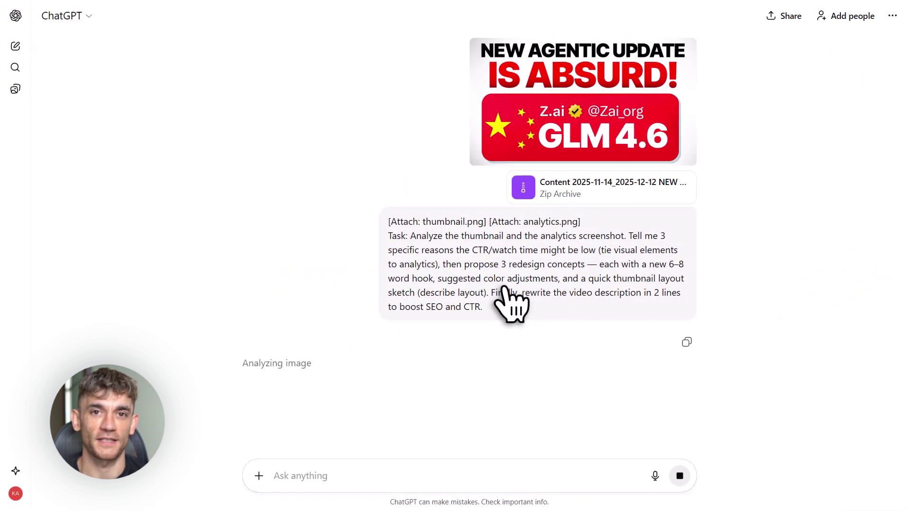
# Step: Scroll through the three low-CTR reasons, briefly highlighting the 'too text-heavy' heading
pyautogui.scroll(-2, 512, 302)
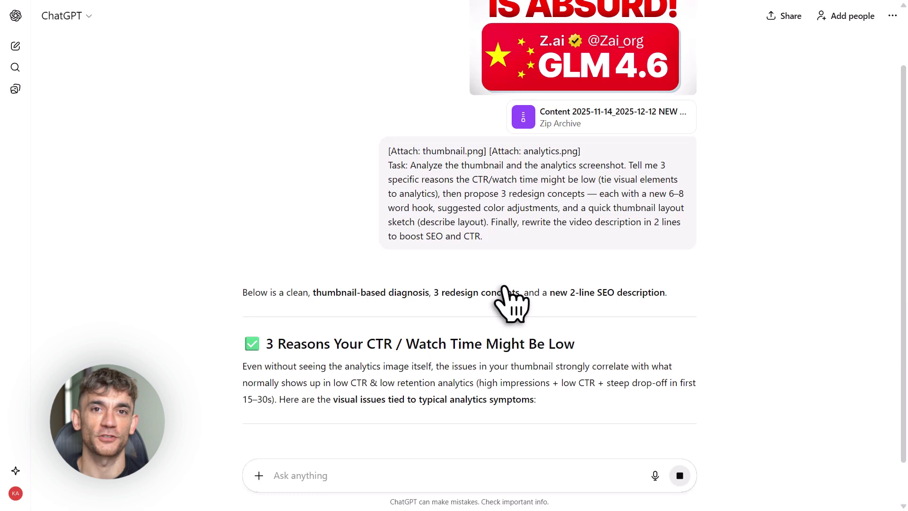
pyautogui.scroll(-3, 512, 303)
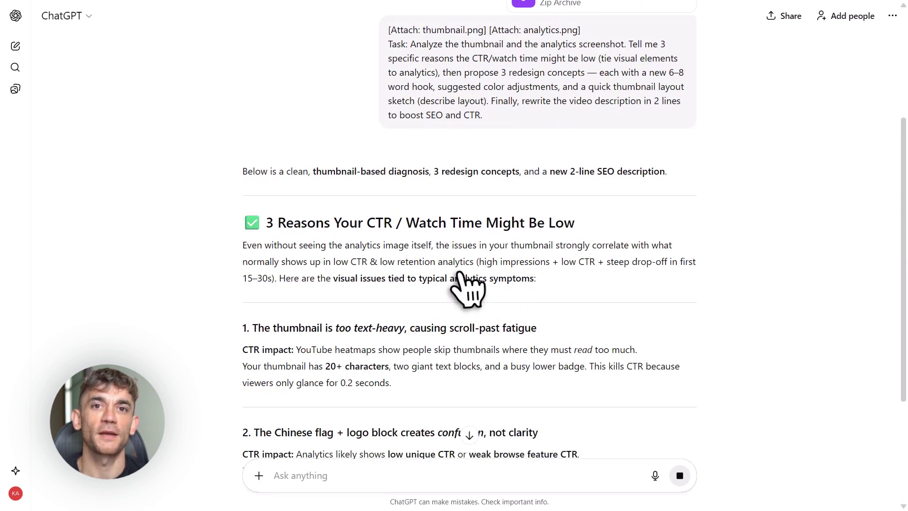
pyautogui.scroll(-3, 461, 279)
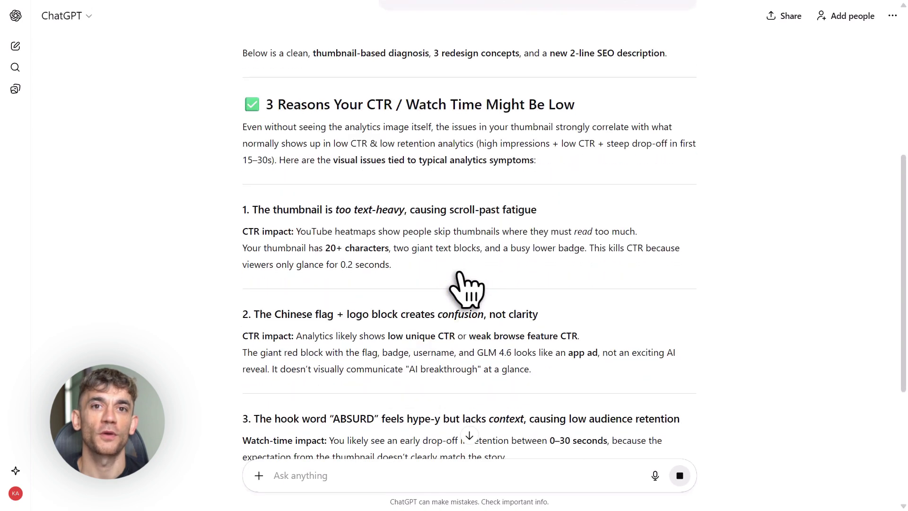
pyautogui.scroll(-1, 466, 290)
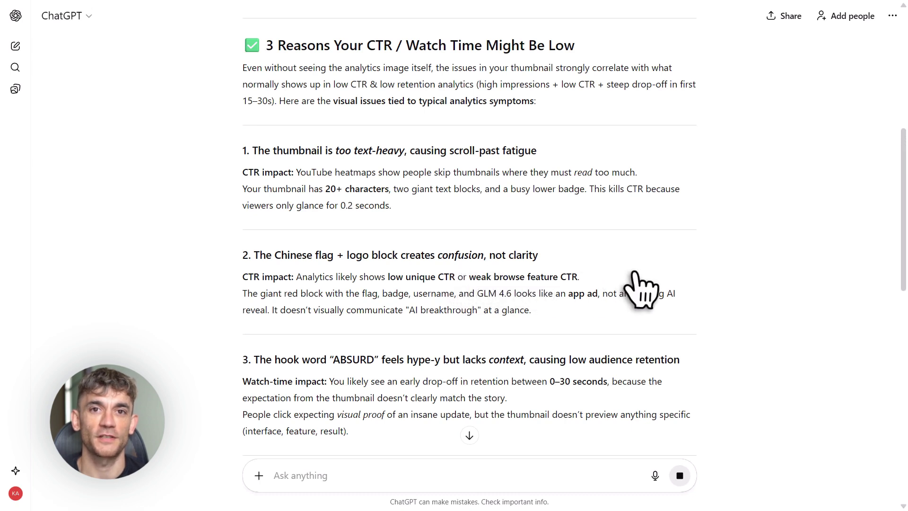
pyautogui.scroll(-1, 638, 279)
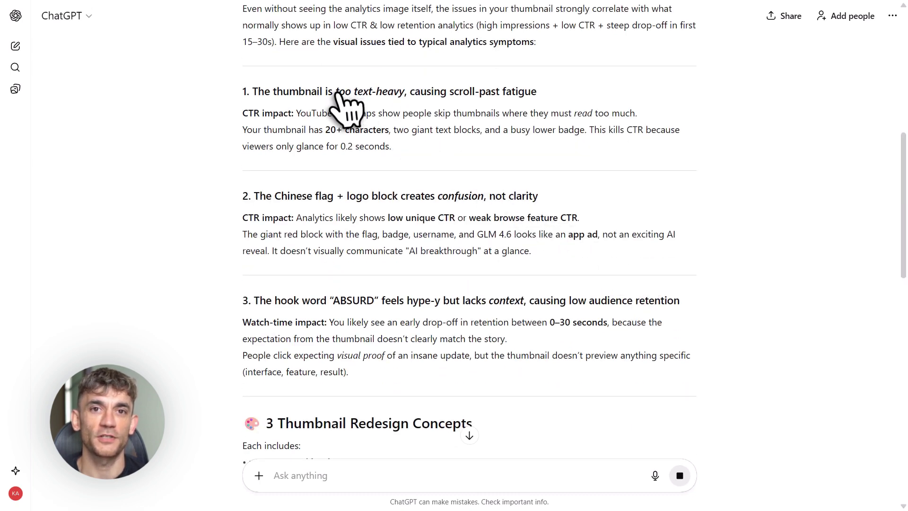
pyautogui.moveTo(436, 152); pyautogui.dragTo(766, 158)
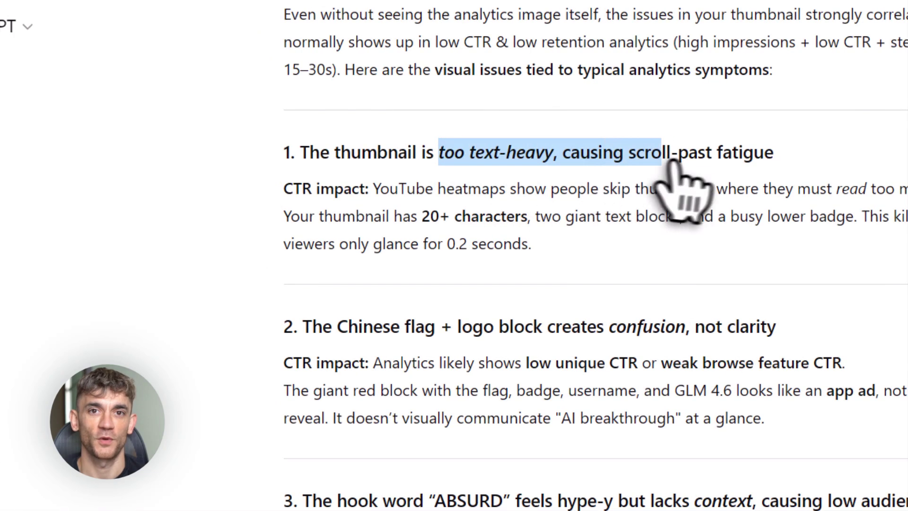
pyautogui.click(774, 161)
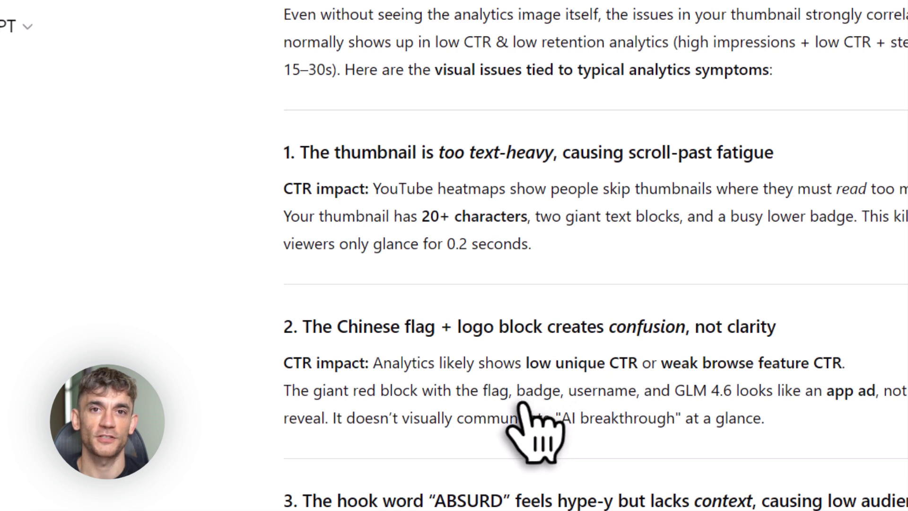
# Step: Read on through the three thumbnail redesign concepts to the end of the answer
pyautogui.scroll(-3, 391, 260)
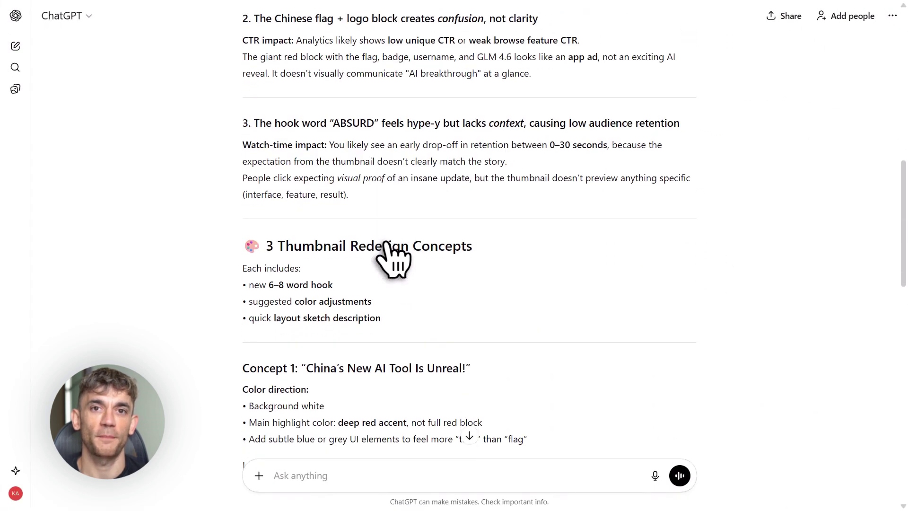
pyautogui.scroll(-2, 393, 258)
pyautogui.scroll(-3, 516, 291)
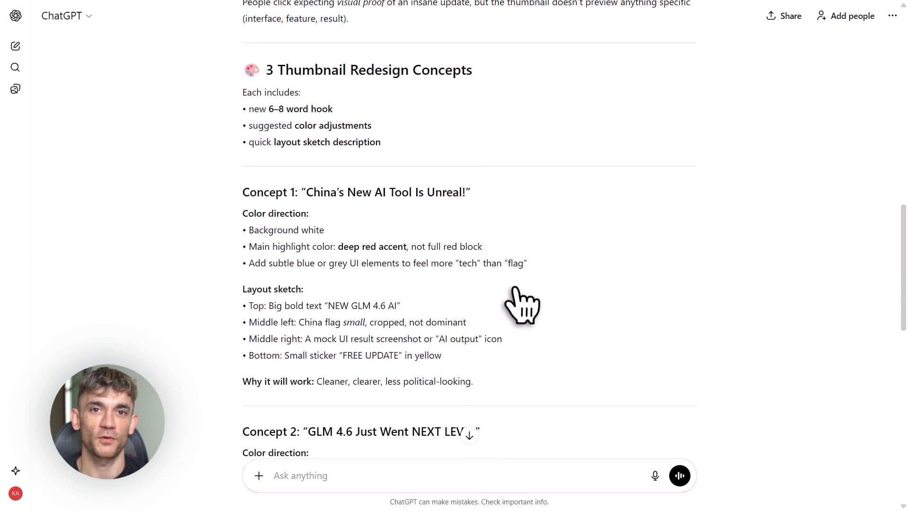
pyautogui.scroll(-2, 518, 293)
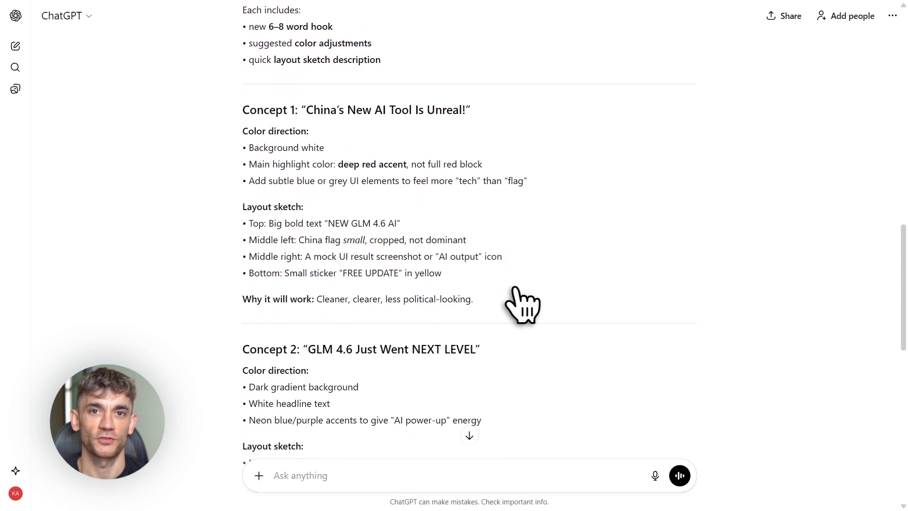
pyautogui.scroll(-5, 522, 304)
pyautogui.scroll(-1, 523, 304)
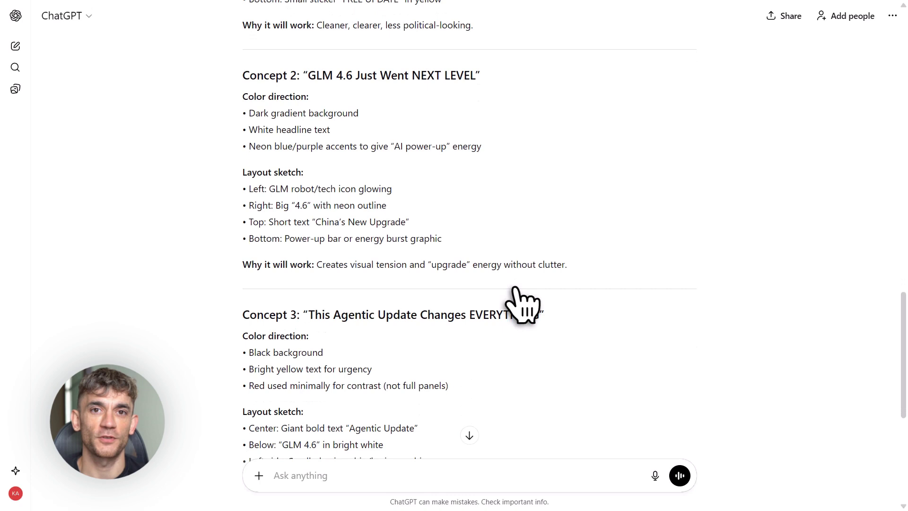
pyautogui.scroll(-6, 523, 304)
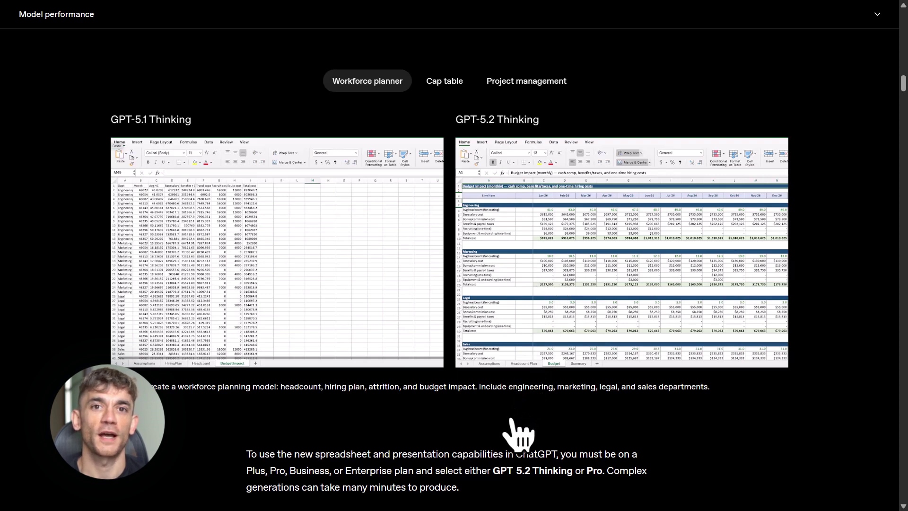
# Step: Raise the ocean wave simulation's wind speed and adjust its wave height
pyautogui.scroll(-10, 512, 421)
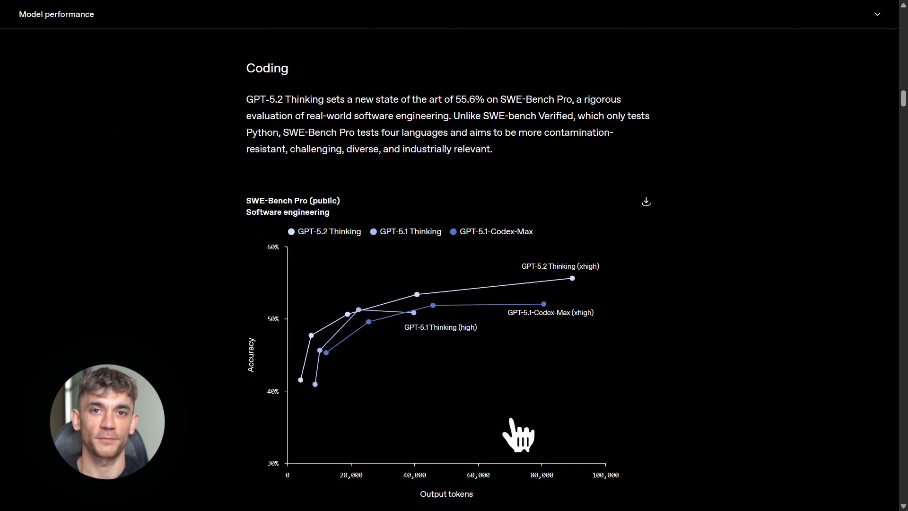
pyautogui.scroll(-12, 657, 403)
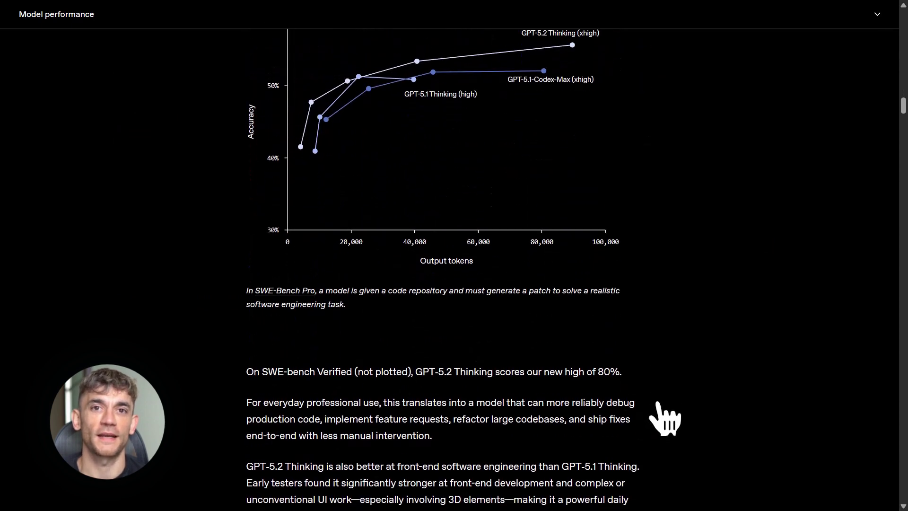
pyautogui.scroll(-4, 665, 416)
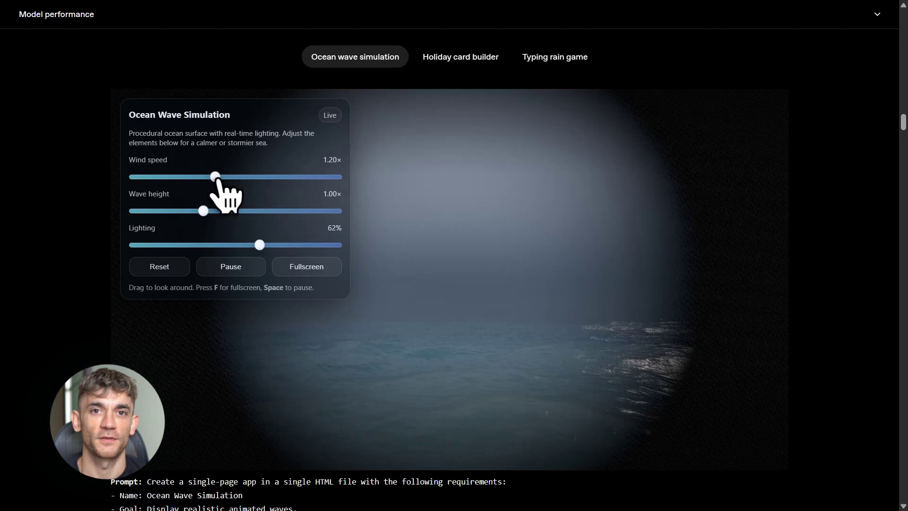
pyautogui.moveTo(232, 180); pyautogui.dragTo(316, 182)
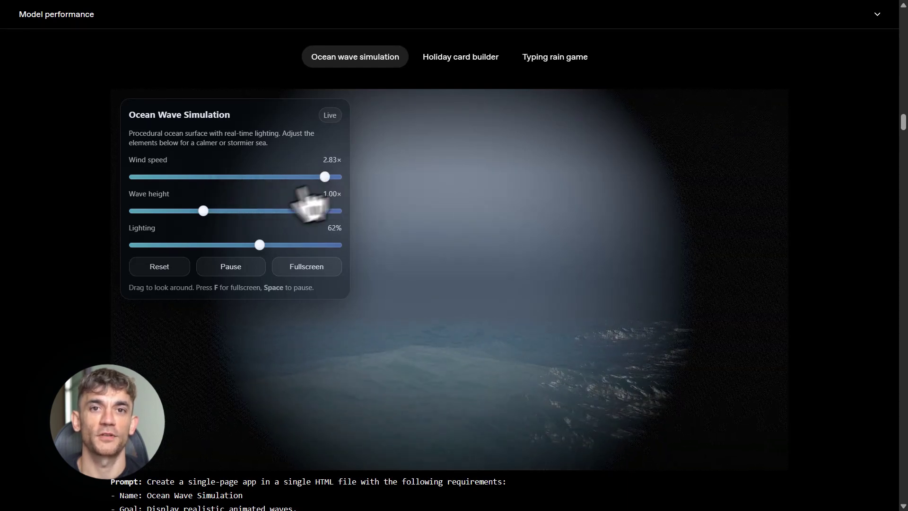
pyautogui.moveTo(211, 211); pyautogui.dragTo(164, 209)
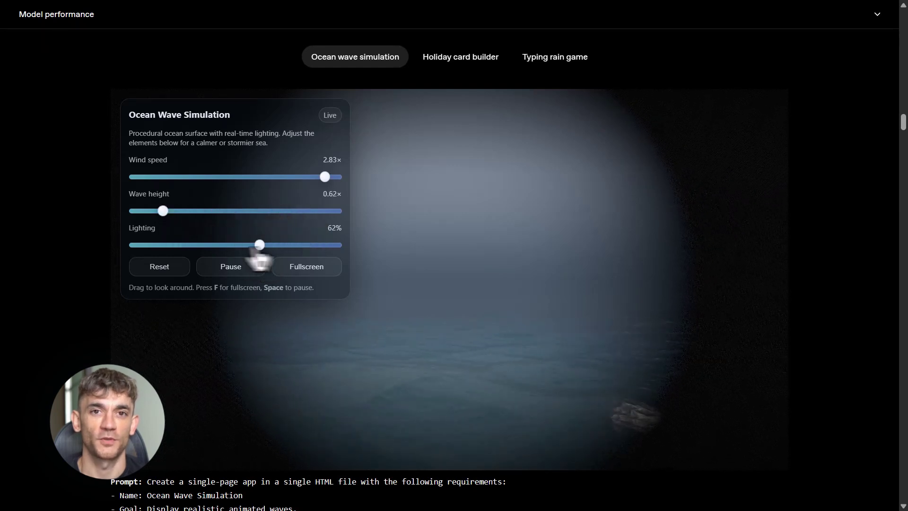
# Step: Switch to the Holiday card builder demo and add a tree and a snowman sticker
pyautogui.click(454, 56)
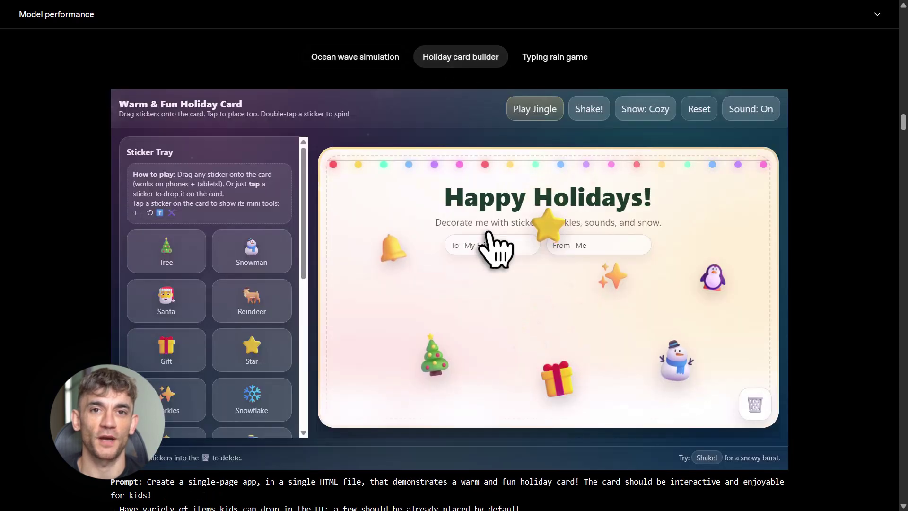
pyautogui.scroll(-1, 526, 303)
pyautogui.scroll(1, 523, 298)
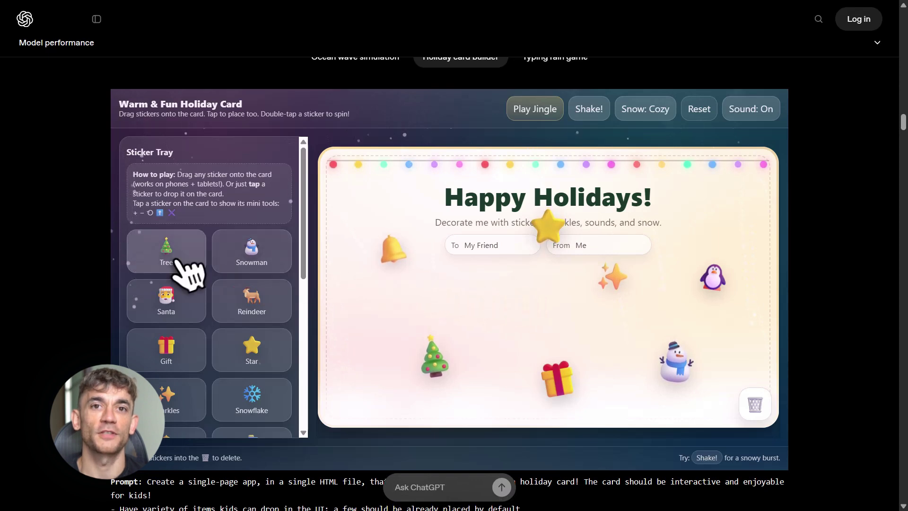
pyautogui.click(183, 274)
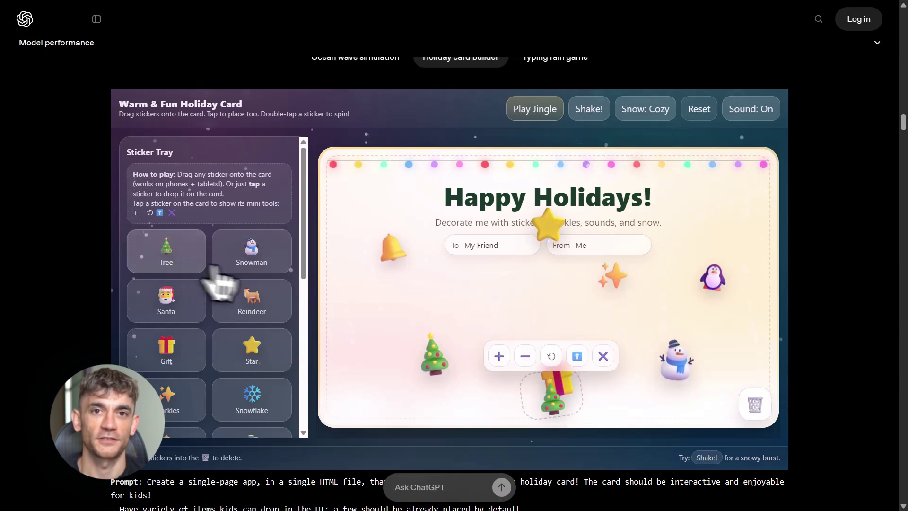
pyautogui.click(249, 280)
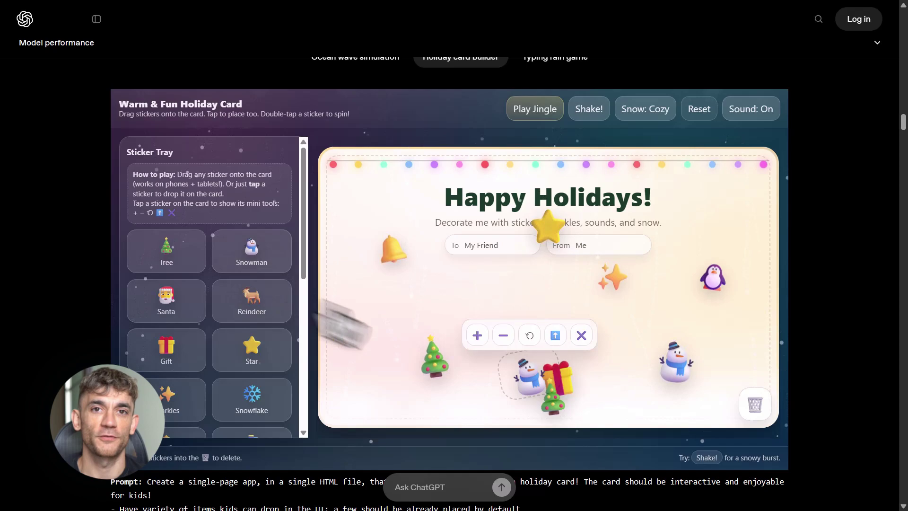
# Step: Reposition the snowman sticker, then highlight the prompt's opening, schedule constraints and table instruction
pyautogui.moveTo(531, 385); pyautogui.dragTo(487, 324)
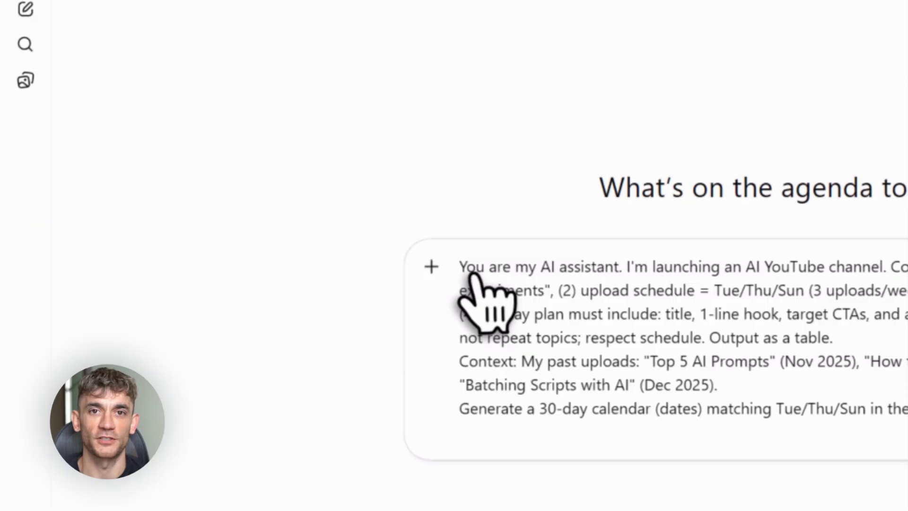
pyautogui.moveTo(424, 267); pyautogui.dragTo(907, 268)
pyautogui.click(469, 303)
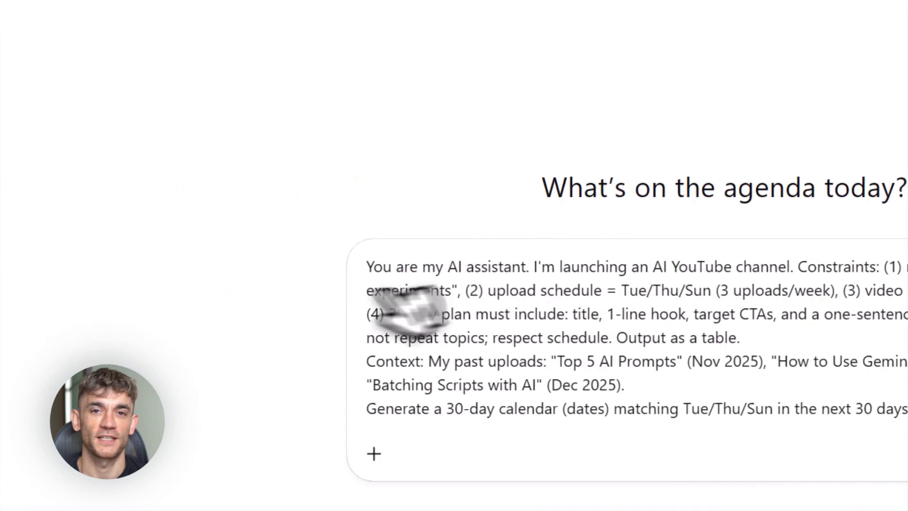
pyautogui.moveTo(368, 290); pyautogui.dragTo(907, 294)
pyautogui.click(374, 341)
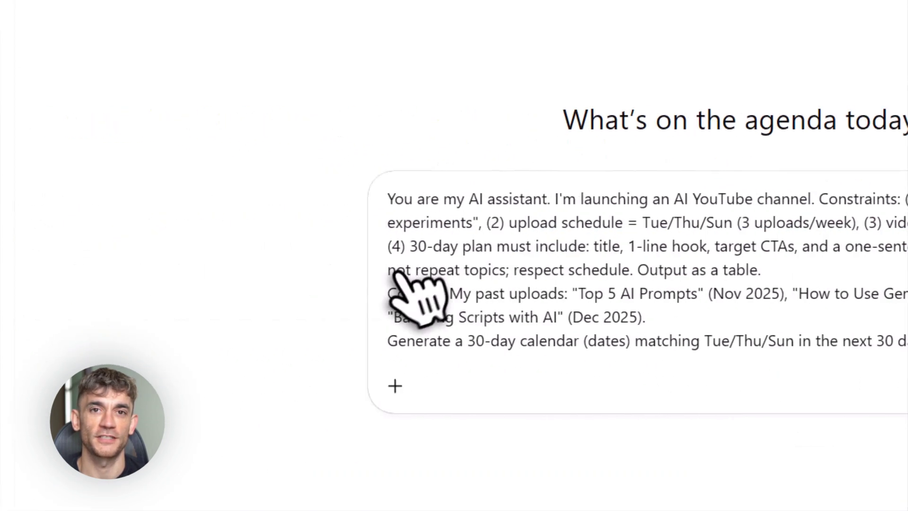
pyautogui.moveTo(391, 270); pyautogui.dragTo(770, 278)
pyautogui.click(771, 277)
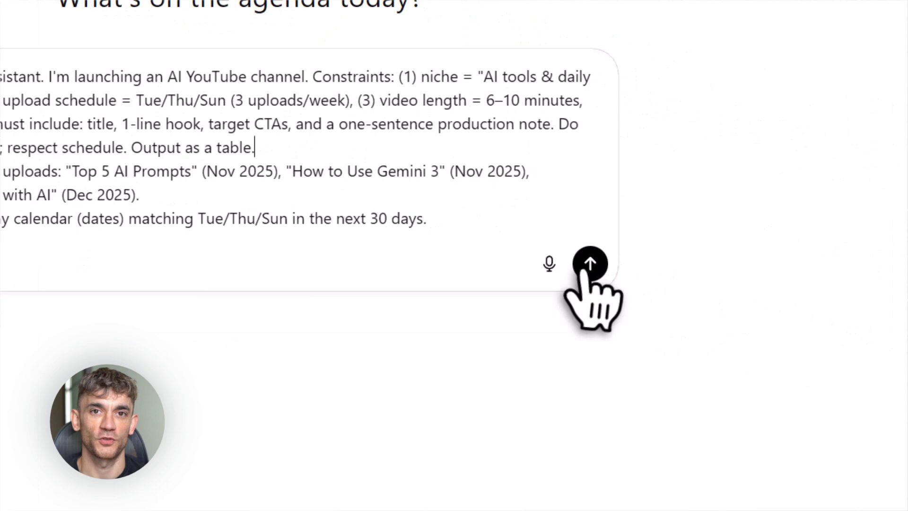
# Step: Send the 30-day content-calendar prompt and scroll through the dated calendar table
pyautogui.click(907, 385)
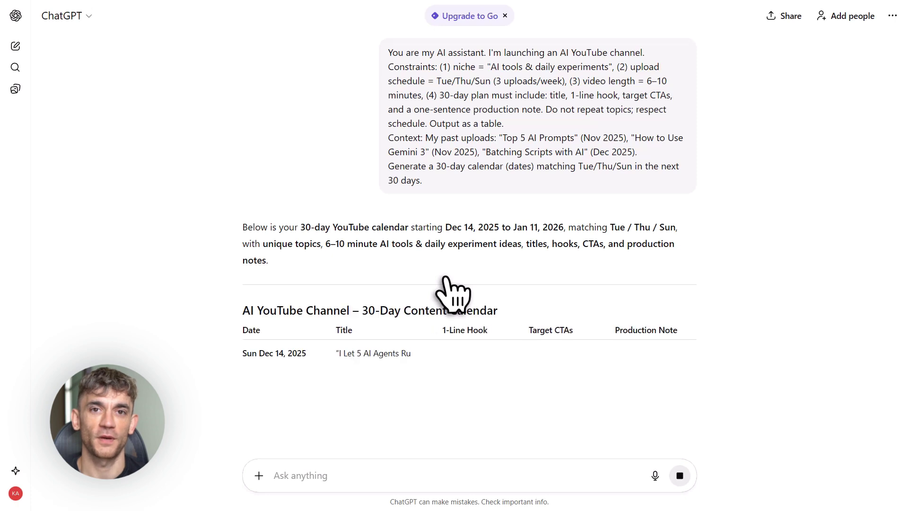
pyautogui.scroll(-5, 453, 293)
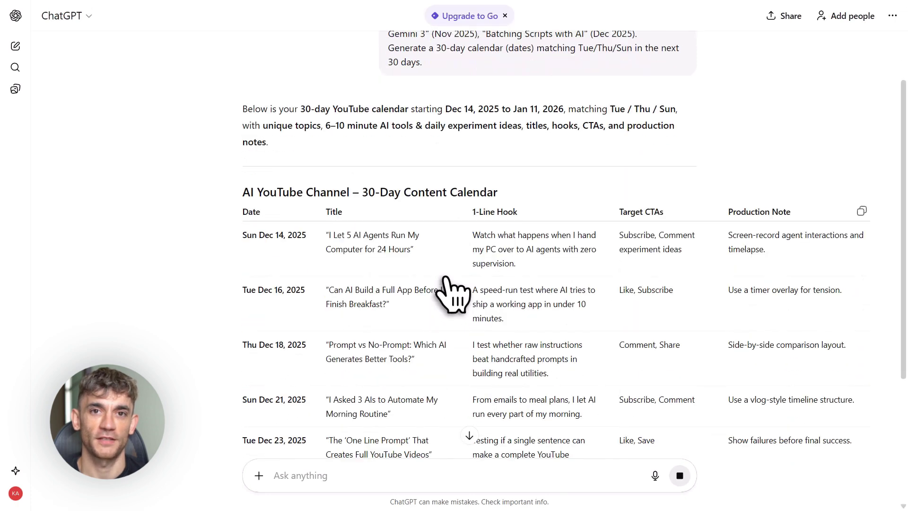
pyautogui.scroll(-3, 453, 293)
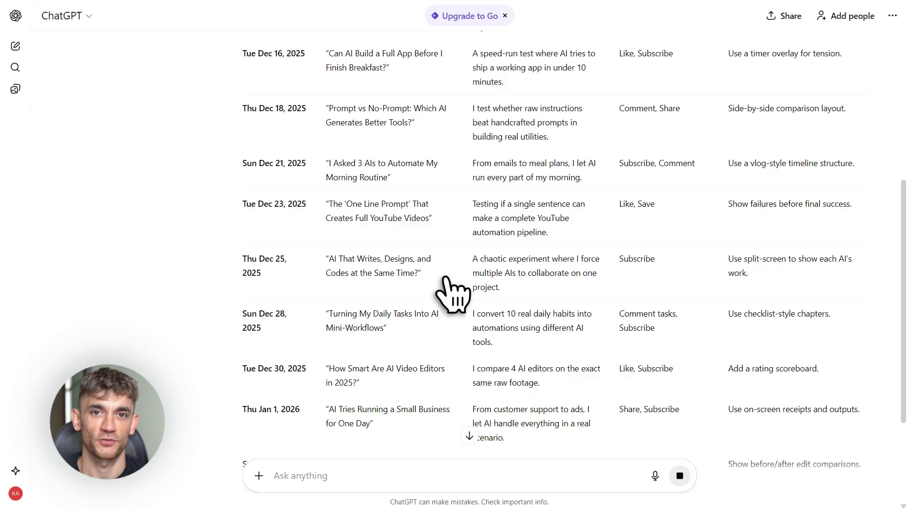
pyautogui.scroll(-3, 453, 293)
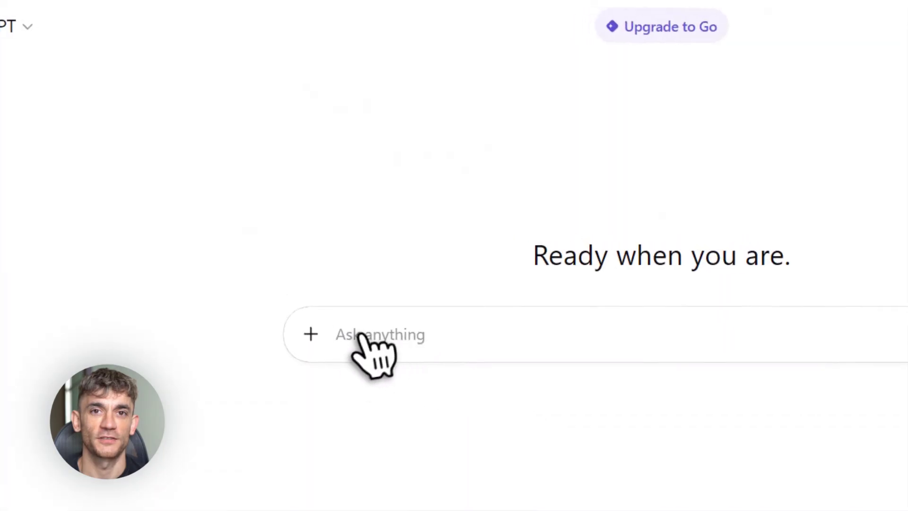
# Step: Paste the broken joinNames JavaScript prompt, highlighting its request for a more resilient refactor
pyautogui.hotkey('ctrl', 'v')
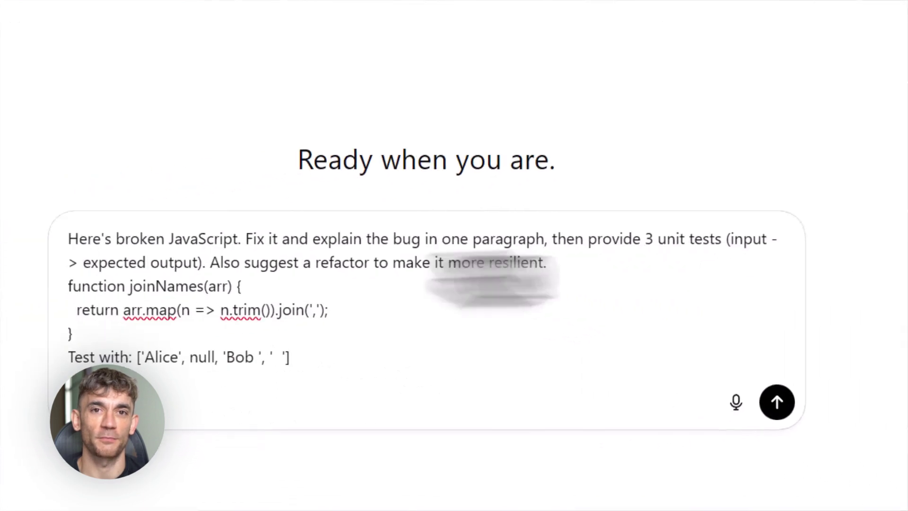
pyautogui.moveTo(9, 313); pyautogui.dragTo(458, 315)
pyautogui.click(897, 226)
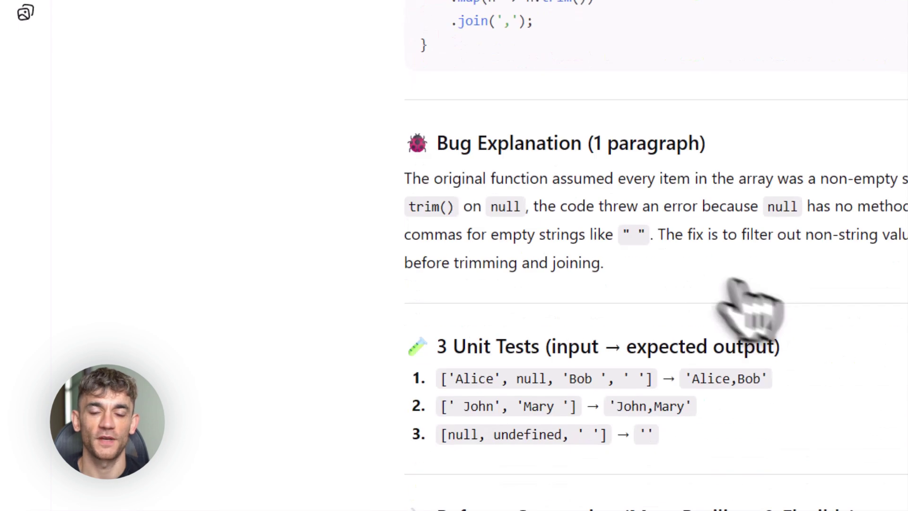
# Step: Review the reply's bug explanation and its Refactor Suggestion section
pyautogui.moveTo(404, 179); pyautogui.dragTo(907, 179)
pyautogui.moveTo(406, 206); pyautogui.dragTo(907, 243)
pyautogui.click(877, 340)
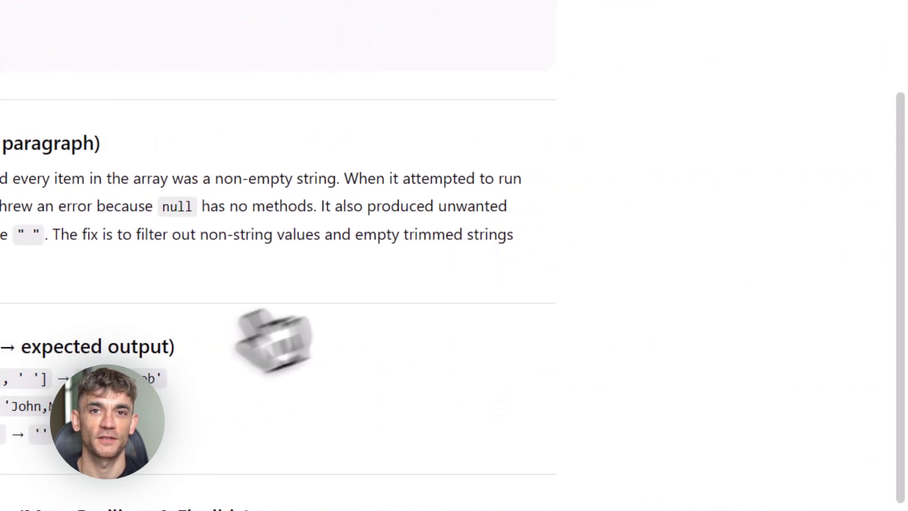
pyautogui.scroll(-5, 248, 349)
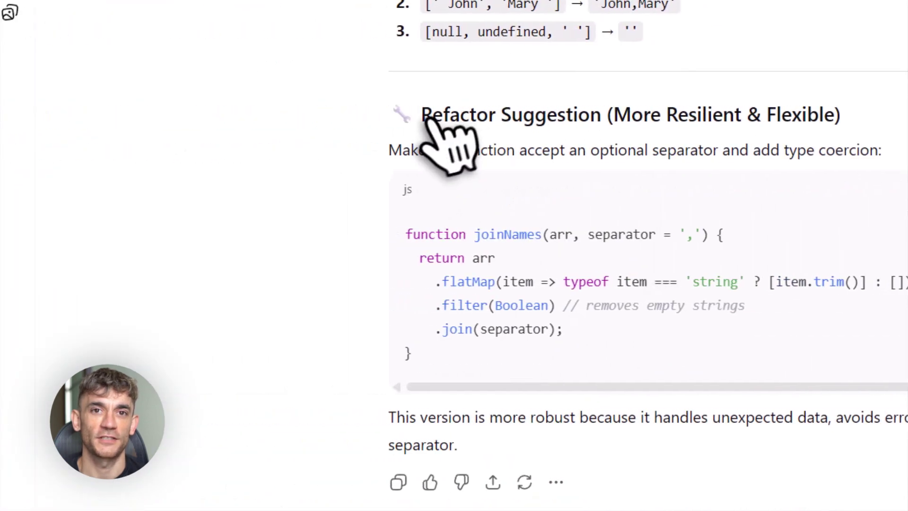
pyautogui.moveTo(13, 115); pyautogui.dragTo(413, 115)
pyautogui.click(421, 166)
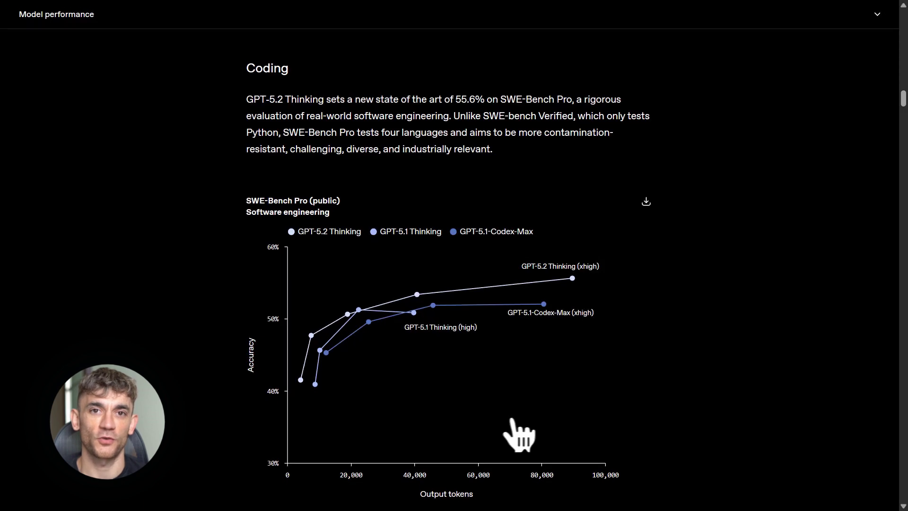
# Step: Set the ocean simulation's wind speed to 2.83× and wave height to 0.62×
pyautogui.scroll(-14, 658, 403)
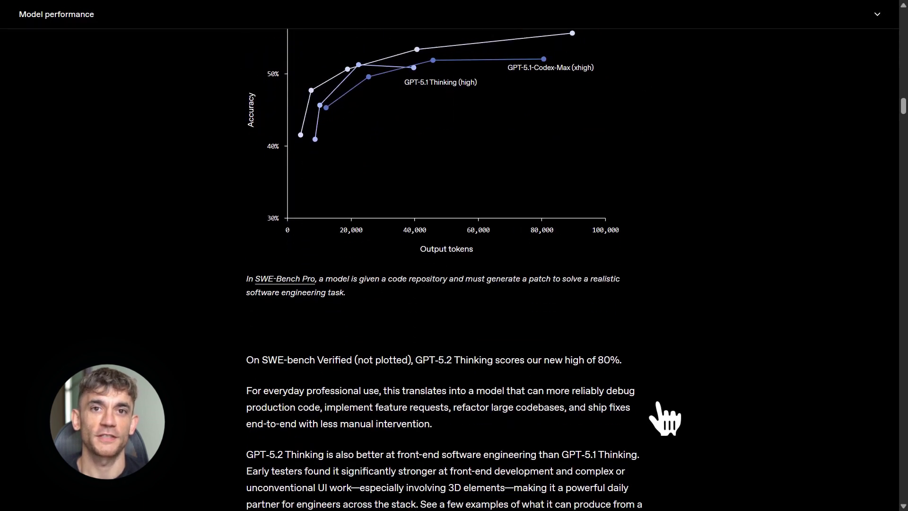
pyautogui.scroll(-4, 658, 403)
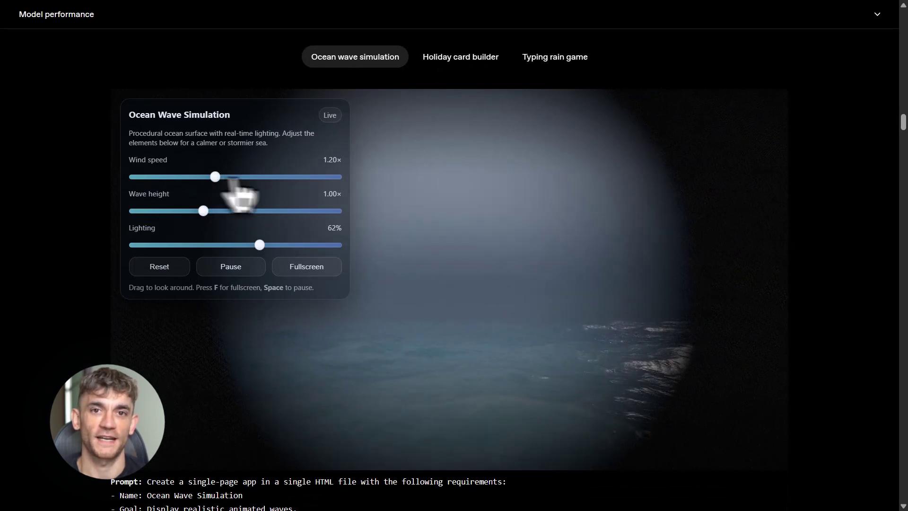
pyautogui.moveTo(232, 178); pyautogui.dragTo(326, 182)
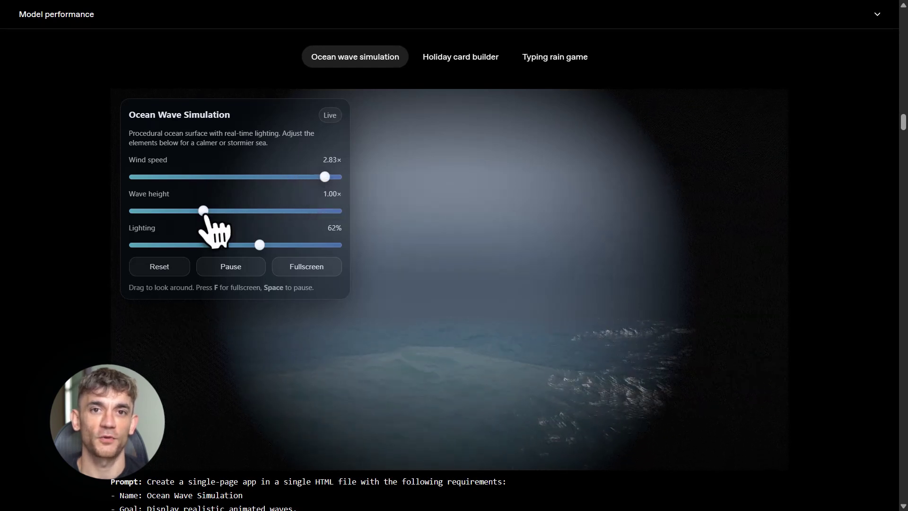
pyautogui.moveTo(203, 210); pyautogui.dragTo(163, 209)
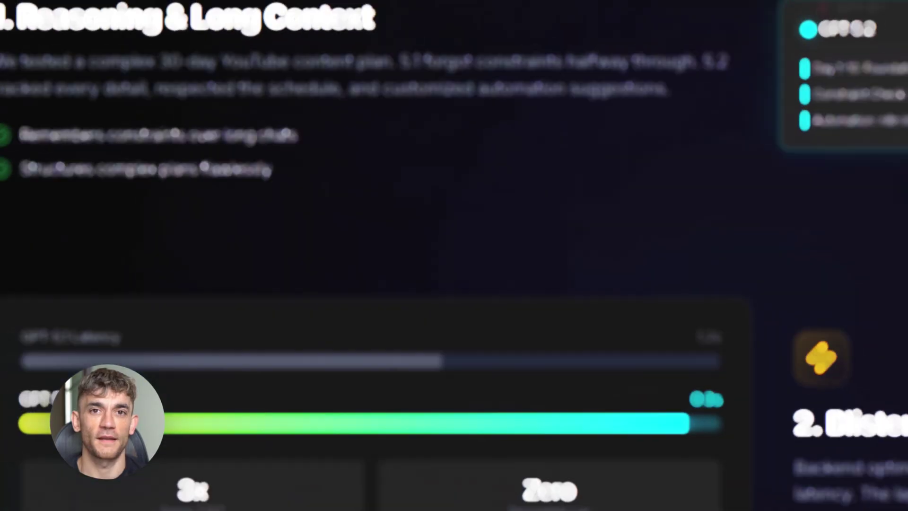
# Step: Revisit the landing page's 'Reasoning & Long Context' section, briefly highlighting its heading
pyautogui.scroll(3, 71, 41)
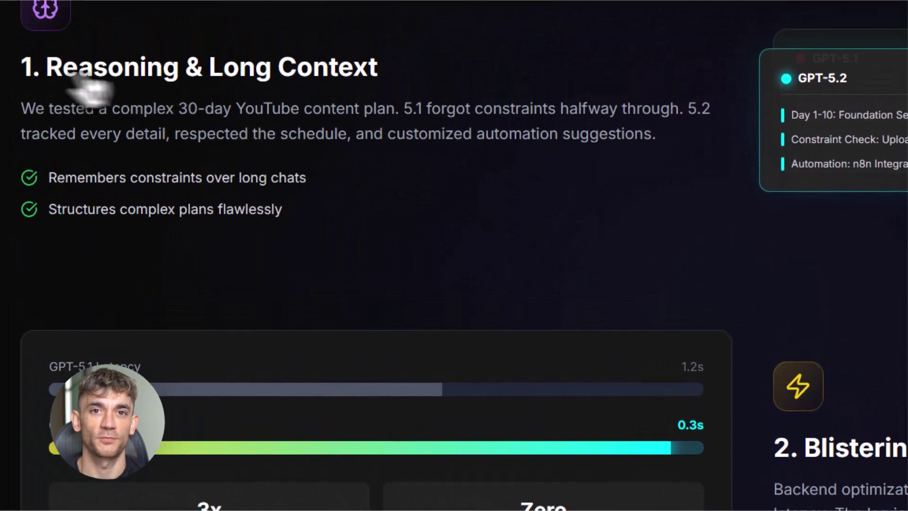
pyautogui.moveTo(91, 85); pyautogui.dragTo(400, 227)
pyautogui.scroll(2, 400, 227)
pyautogui.click(408, 243)
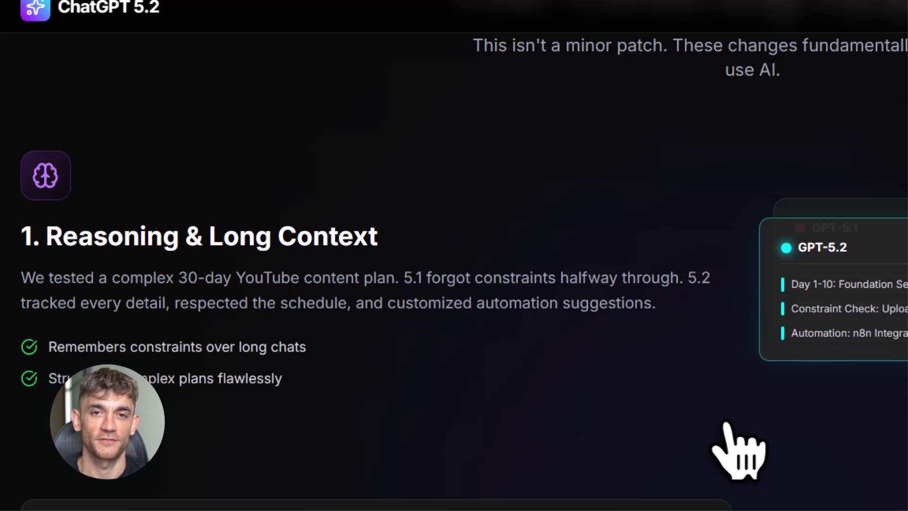
# Step: Attach a zip archive and the GLM 4.6 thumbnail image to a new chat message
pyautogui.scroll(-10, 722, 428)
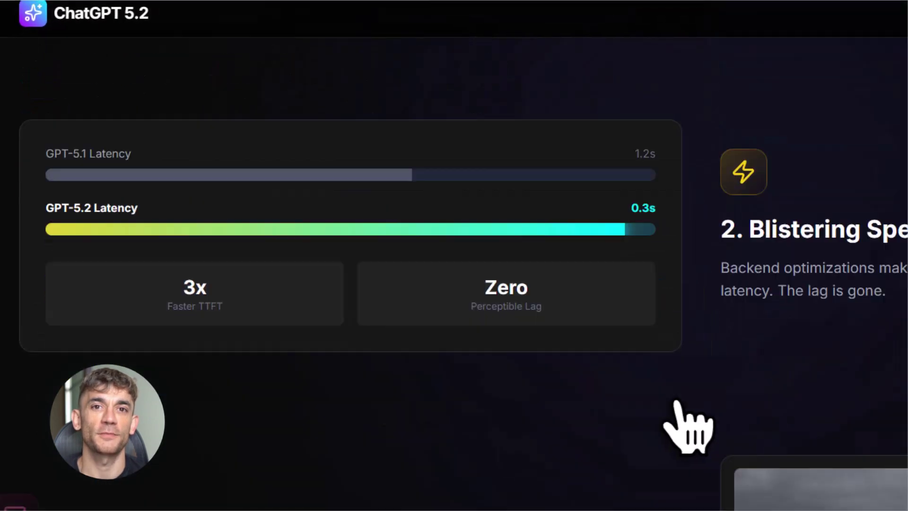
pyautogui.scroll(-1, 468, 322)
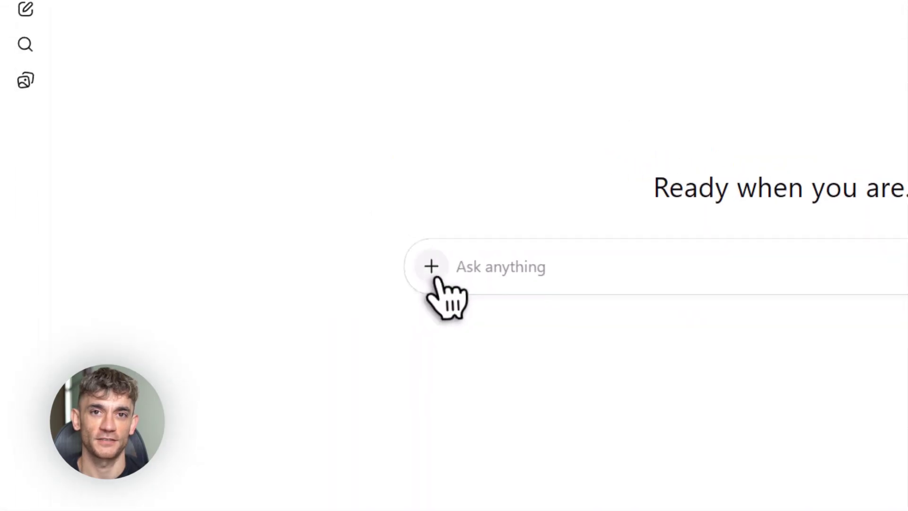
pyautogui.click(434, 276)
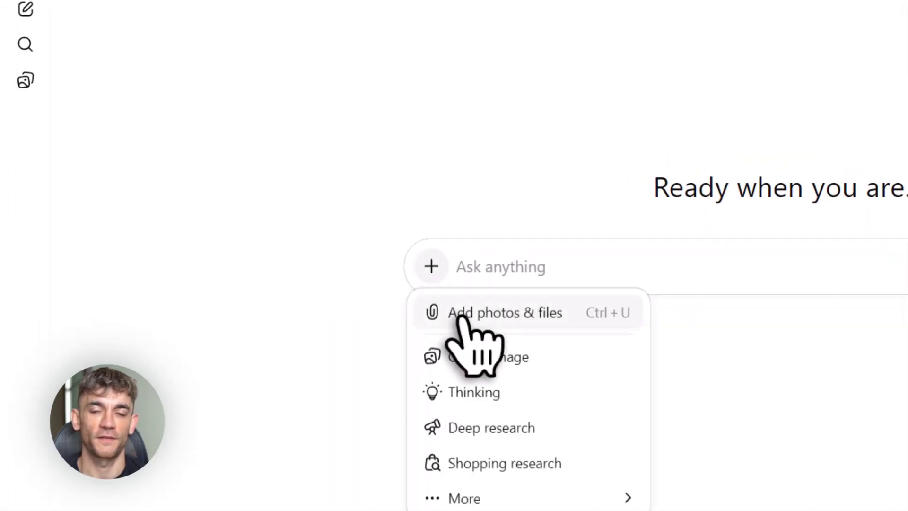
pyautogui.click(460, 316)
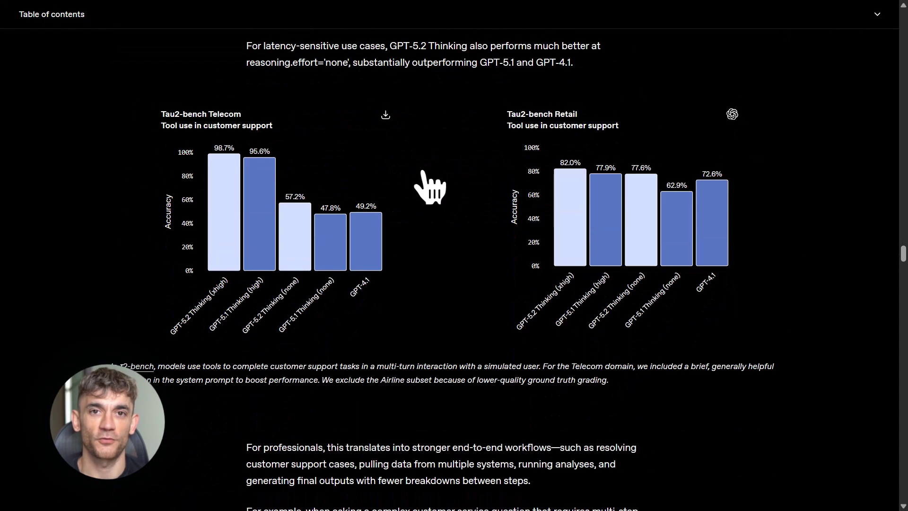
# Step: Scroll past Science & math, Safety and Availability & pricing to the Detailed benchmarks appendix
pyautogui.scroll(1, 430, 187)
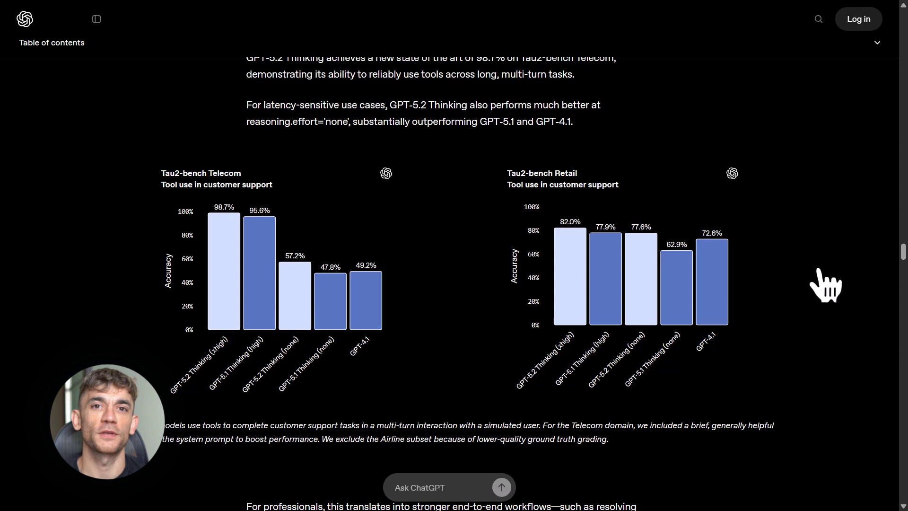
pyautogui.scroll(-12, 826, 284)
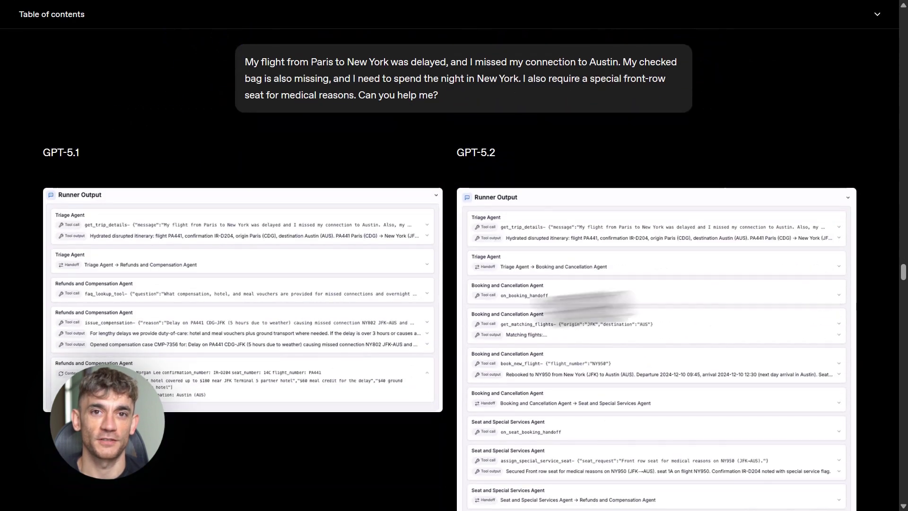
pyautogui.scroll(-3, 466, 326)
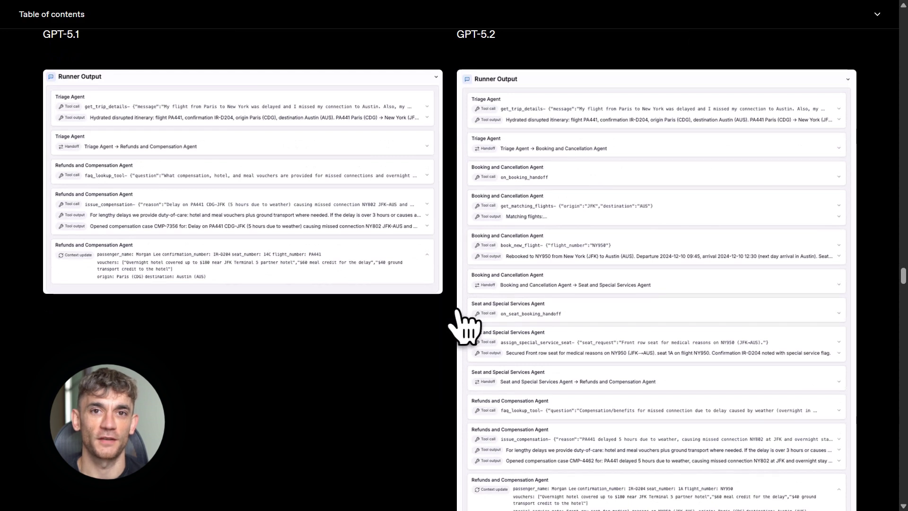
pyautogui.scroll(-10, 466, 326)
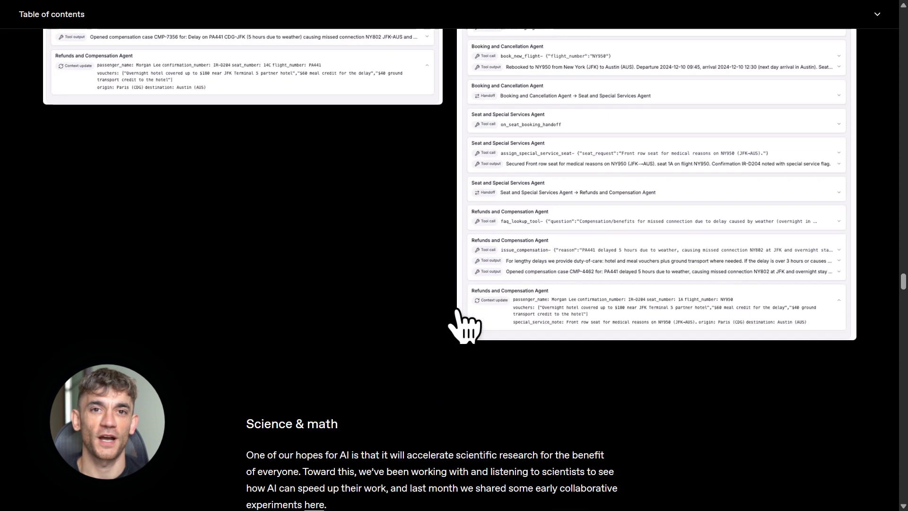
pyautogui.scroll(-4, 466, 327)
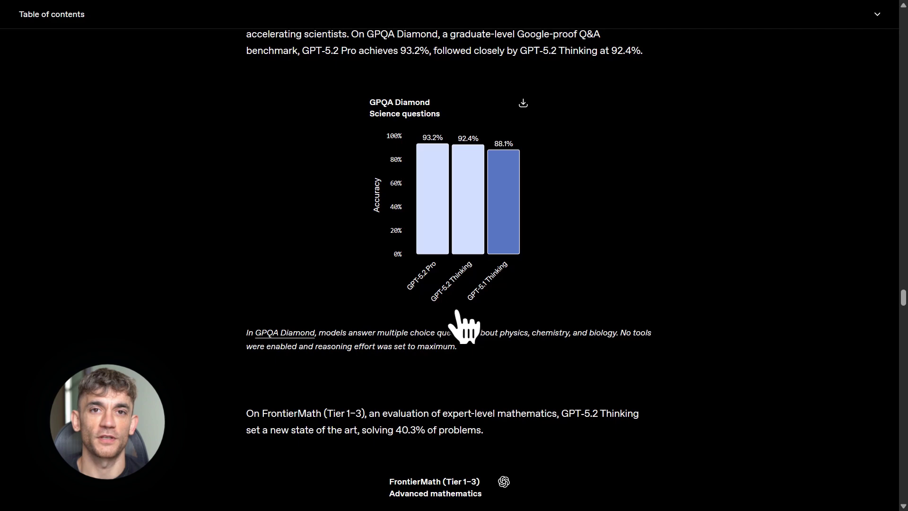
pyautogui.scroll(-8, 466, 327)
pyautogui.scroll(-18, 465, 326)
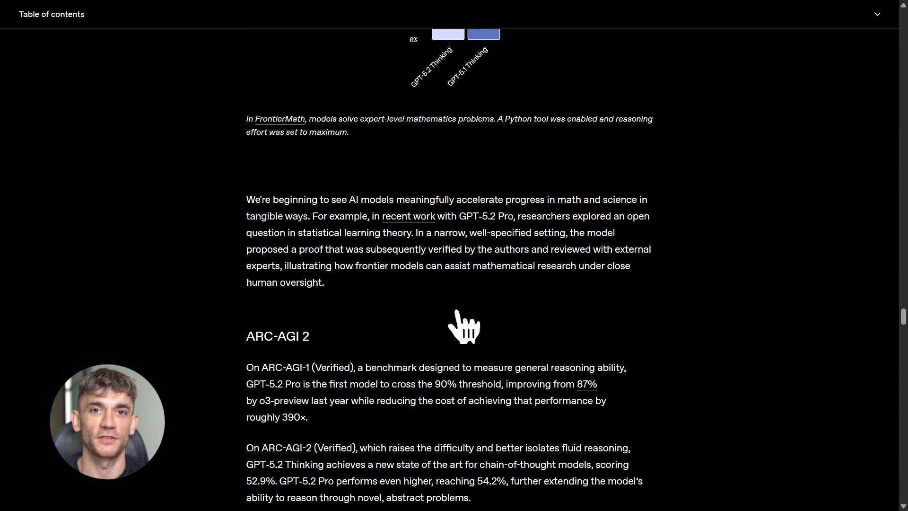
pyautogui.scroll(-18, 465, 326)
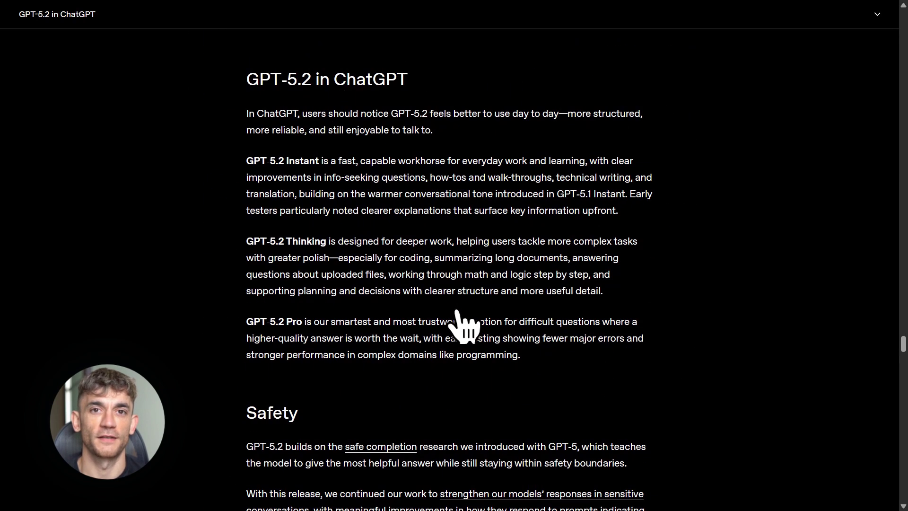
pyautogui.scroll(-5, 465, 326)
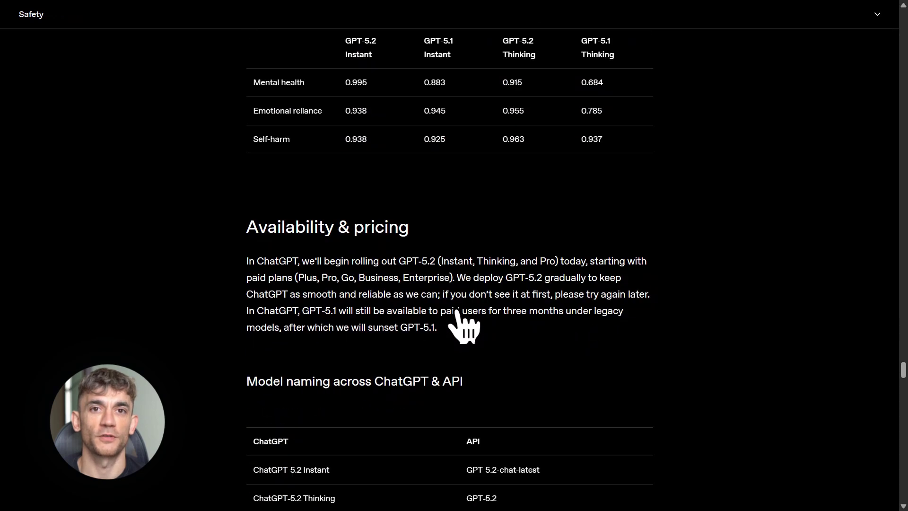
pyautogui.scroll(-10, 465, 326)
pyautogui.scroll(-10, 465, 326)
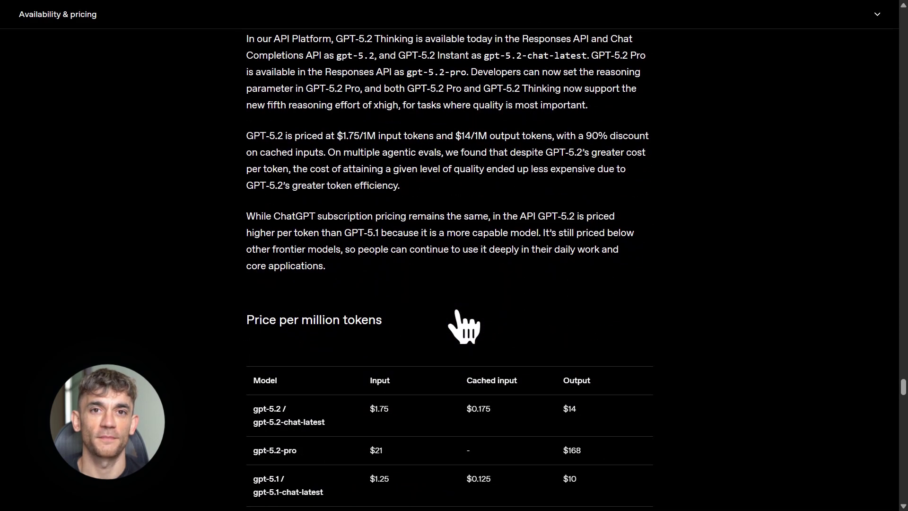
pyautogui.scroll(-4, 465, 327)
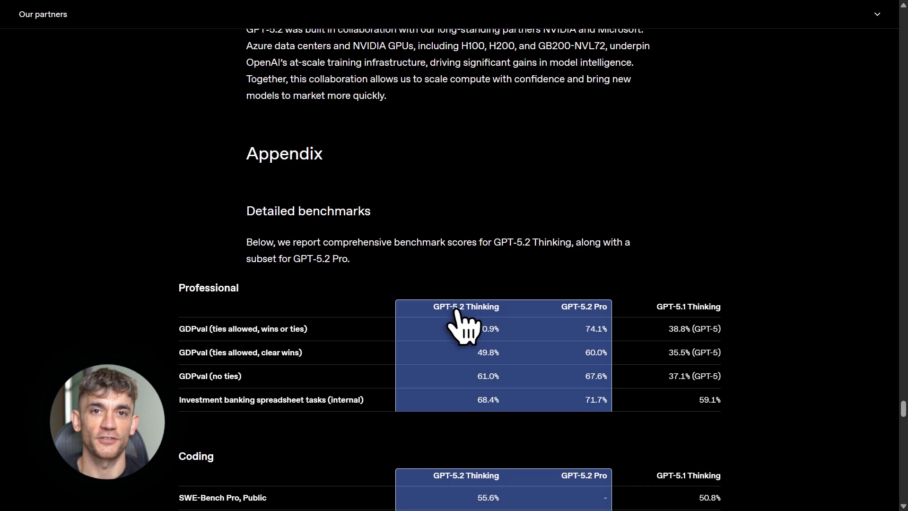
pyautogui.scroll(-1, 465, 327)
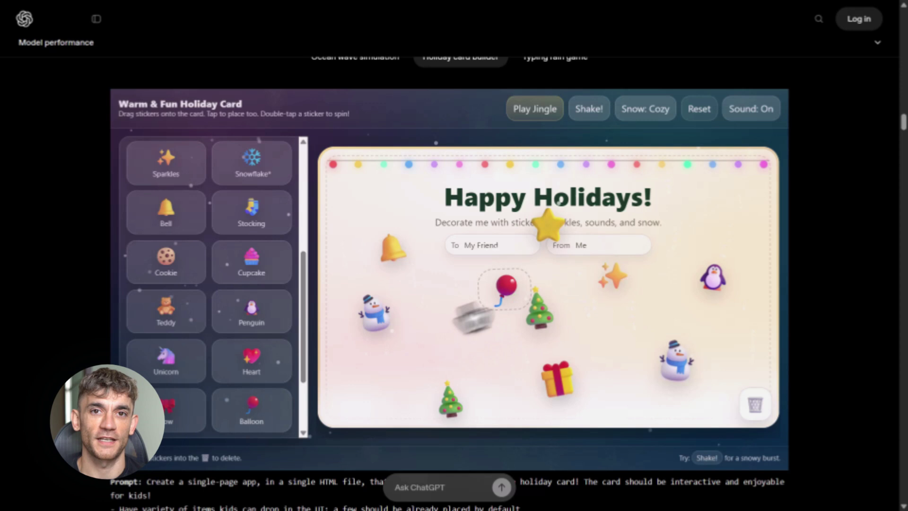
# Step: Add a balloon sticker, delete the sparkles, and move the tree right and star down
pyautogui.moveTo(470, 305); pyautogui.dragTo(420, 308)
pyautogui.click(626, 297)
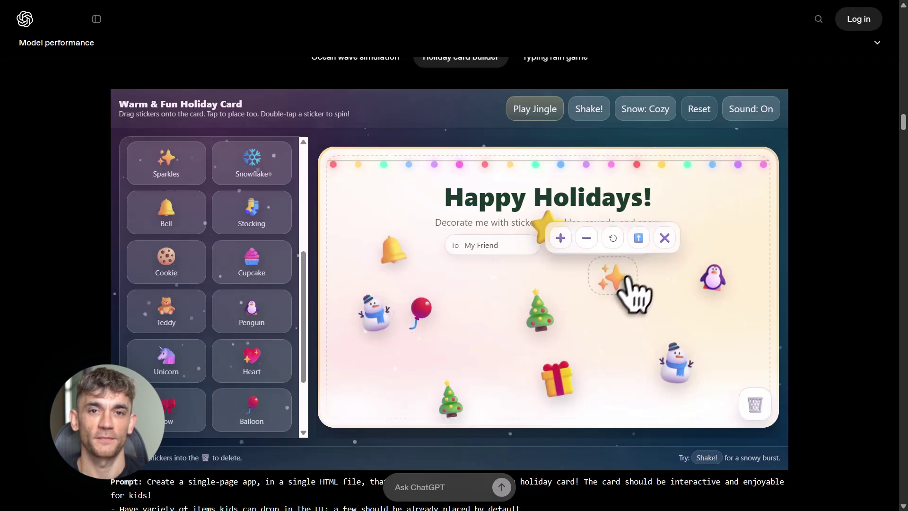
pyautogui.click(663, 238)
pyautogui.moveTo(544, 317); pyautogui.dragTo(625, 316)
pyautogui.moveTo(551, 232); pyautogui.dragTo(541, 302)
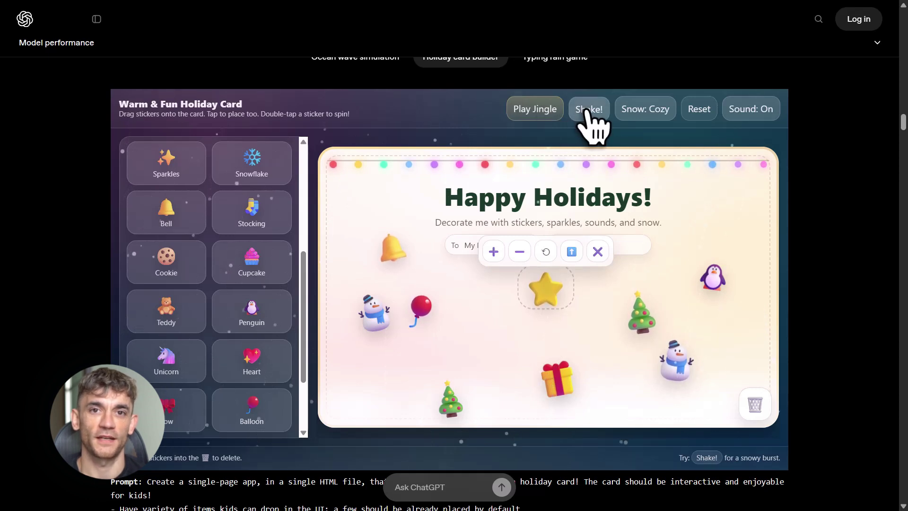
# Step: Shake the card, raise the snowfall to More, then reset the default sticker layout
pyautogui.click(587, 110)
pyautogui.click(644, 110)
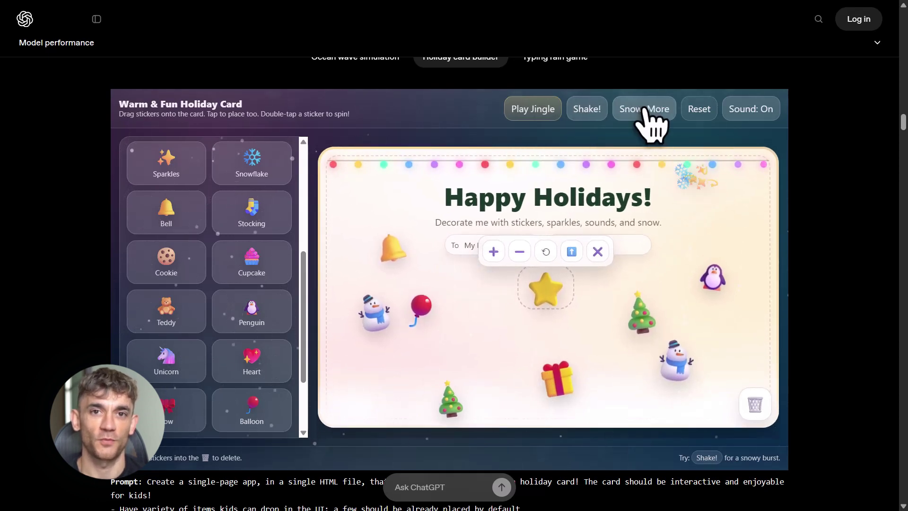
pyautogui.click(695, 111)
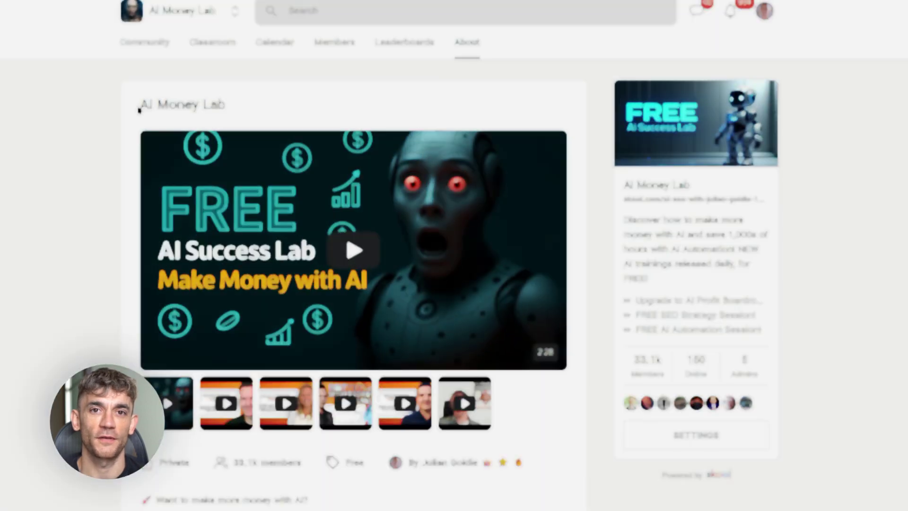
pyautogui.moveTo(139, 110); pyautogui.dragTo(290, 117)
# Step: Open AI Money Lab's Classroom and browse its 17 courses, starting with 'FREE: Learn AI Automation Course!'
pyautogui.click(290, 118)
pyautogui.scroll(-8, 426, 310)
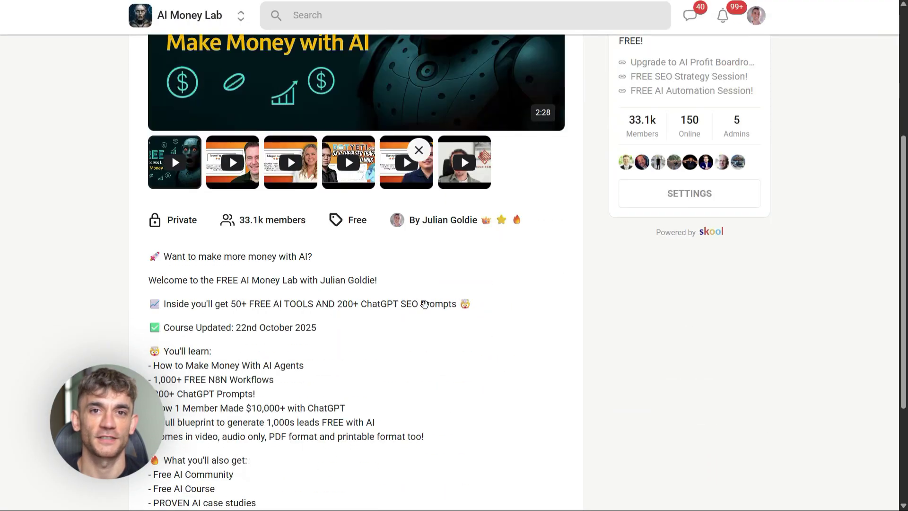
pyautogui.scroll(8, 426, 310)
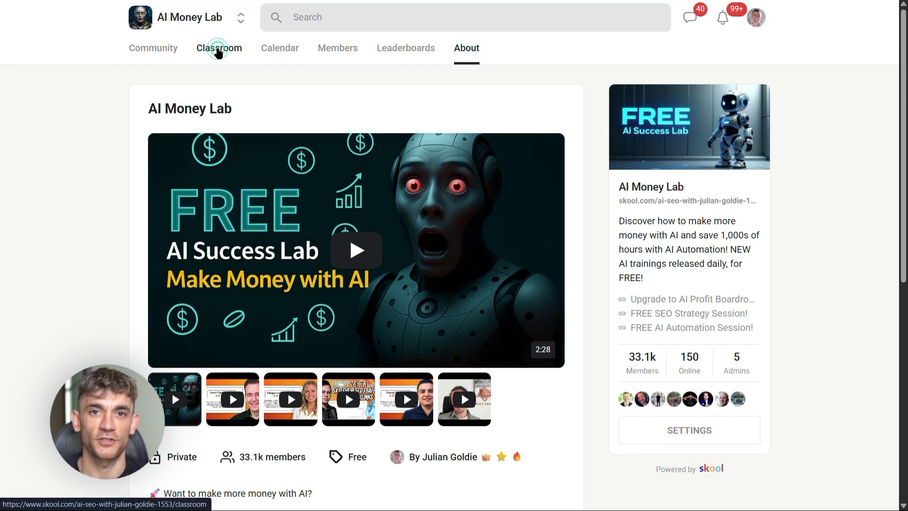
pyautogui.click(218, 53)
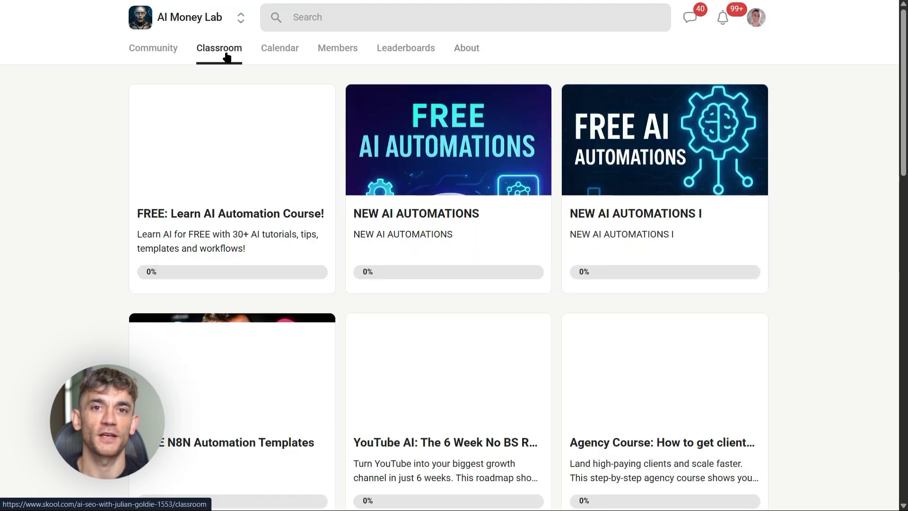
pyautogui.scroll(-7, 858, 364)
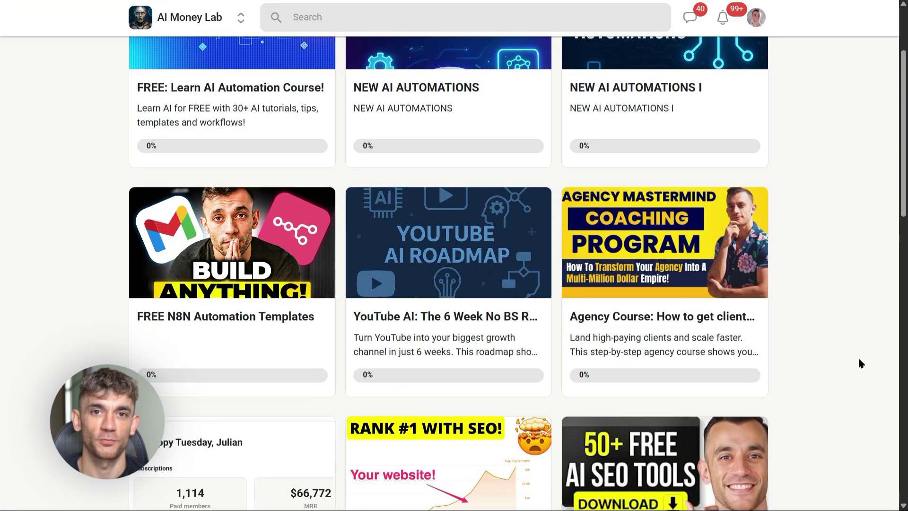
pyautogui.scroll(-5, 859, 360)
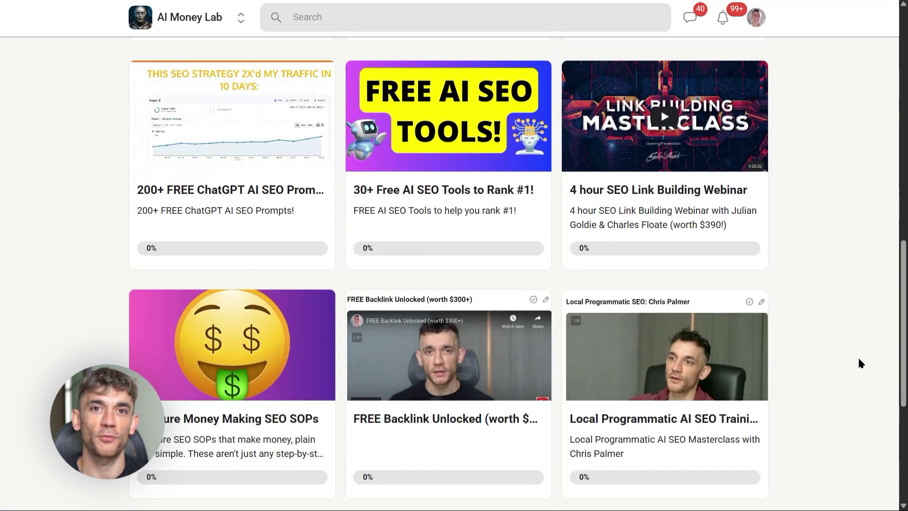
pyautogui.scroll(-4, 858, 363)
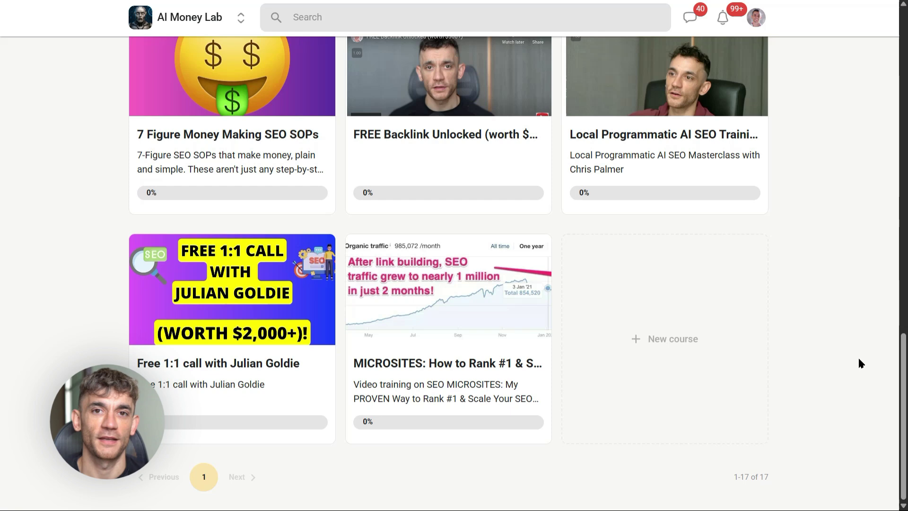
pyautogui.scroll(5, 859, 364)
pyautogui.scroll(9, 858, 356)
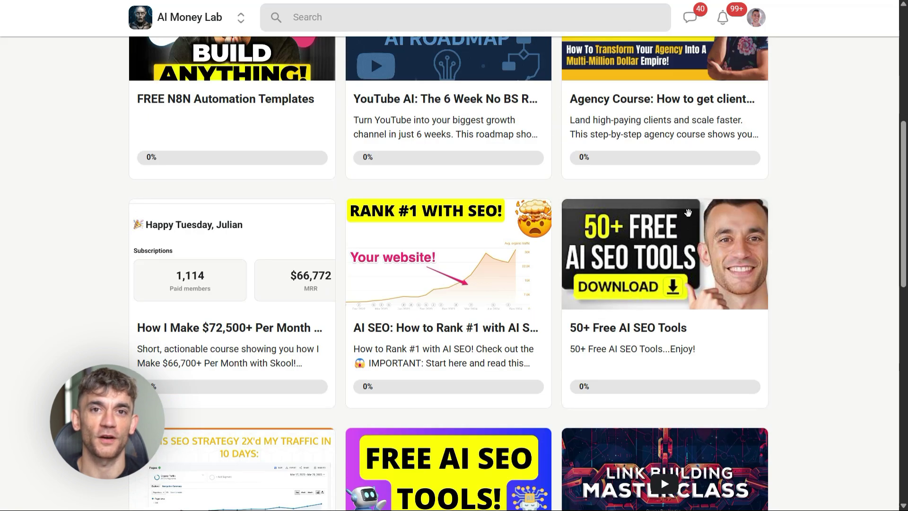
pyautogui.scroll(7, 424, 301)
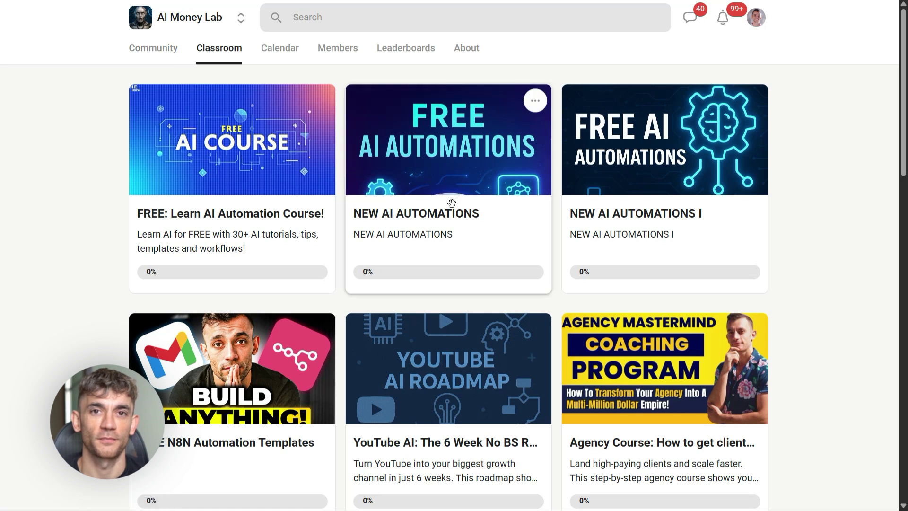
# Step: Open the Community feed, scroll through its posts, then return to the pinned posts at top
pyautogui.click(152, 61)
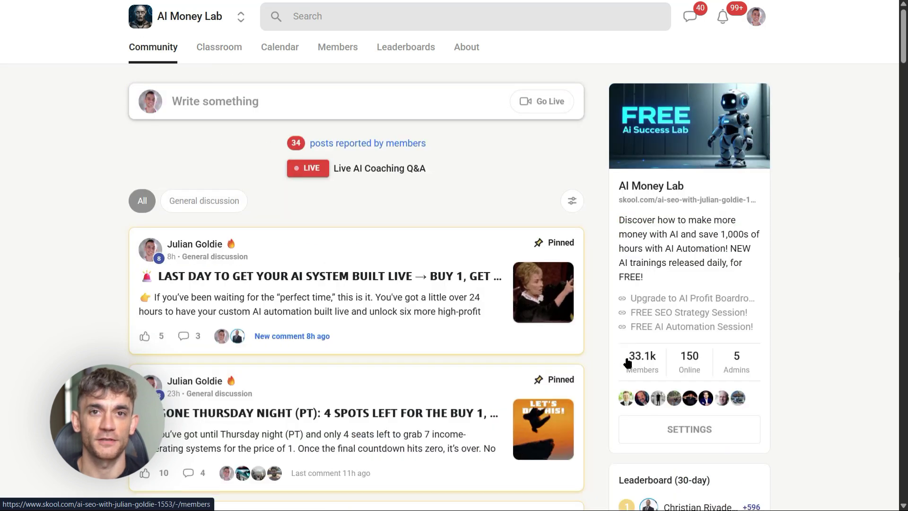
pyautogui.scroll(-10, 624, 360)
pyautogui.scroll(-9, 623, 361)
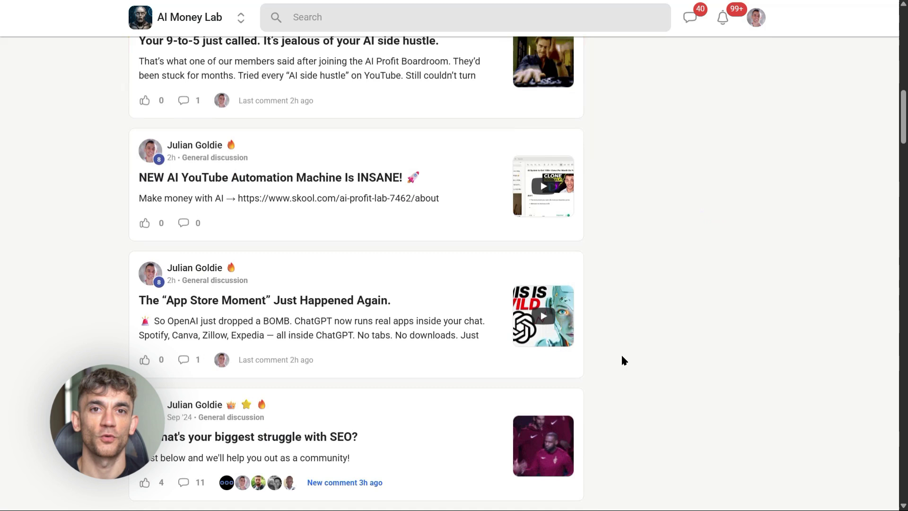
pyautogui.scroll(-10, 623, 357)
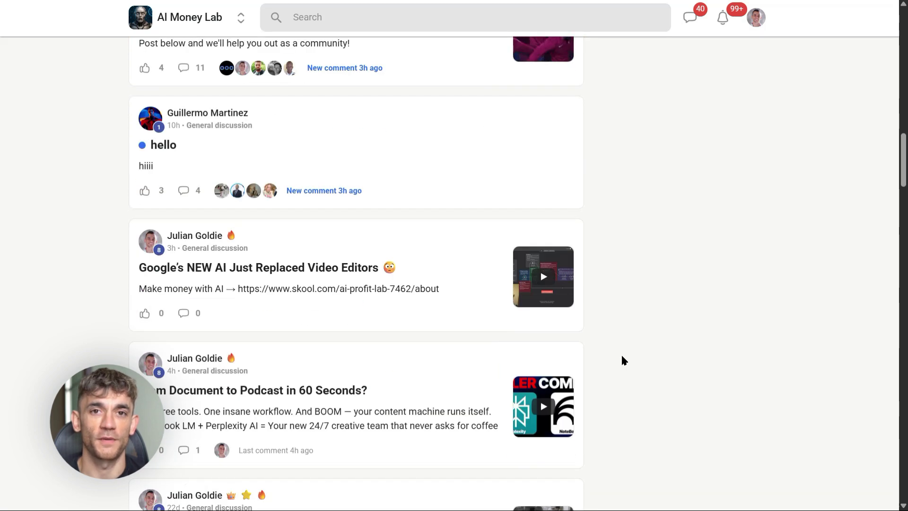
pyautogui.scroll(-12, 622, 360)
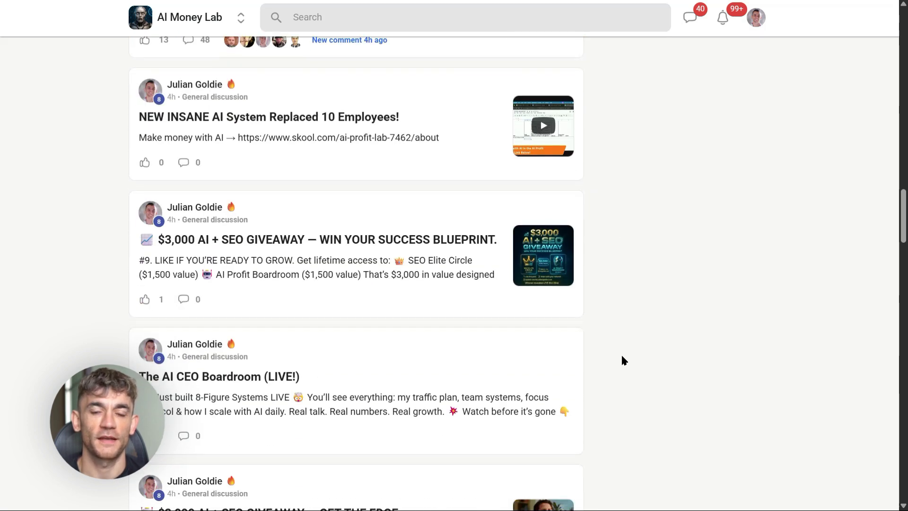
pyautogui.scroll(-12, 623, 361)
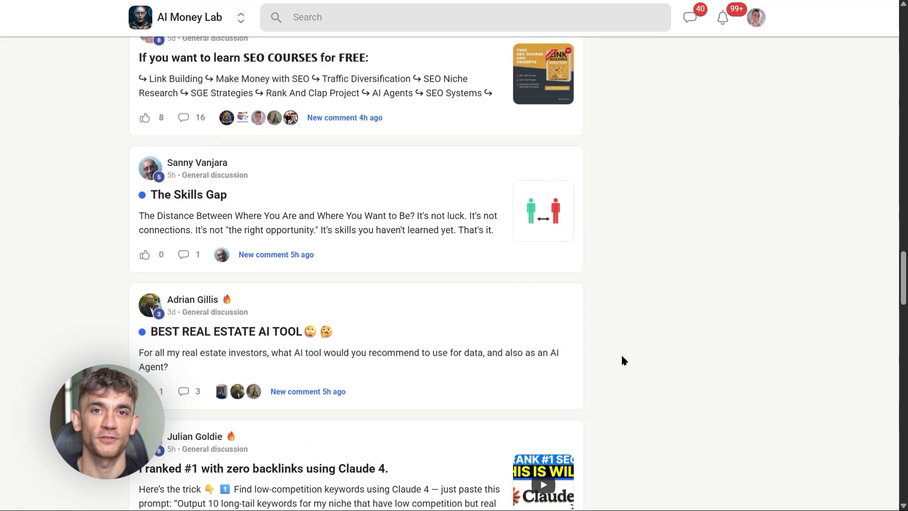
pyautogui.scroll(-16, 622, 360)
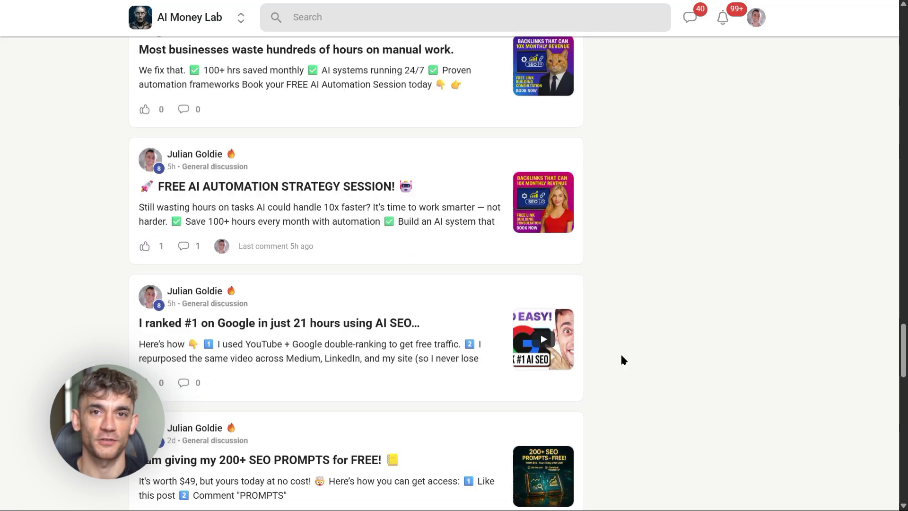
pyautogui.scroll(-15, 622, 361)
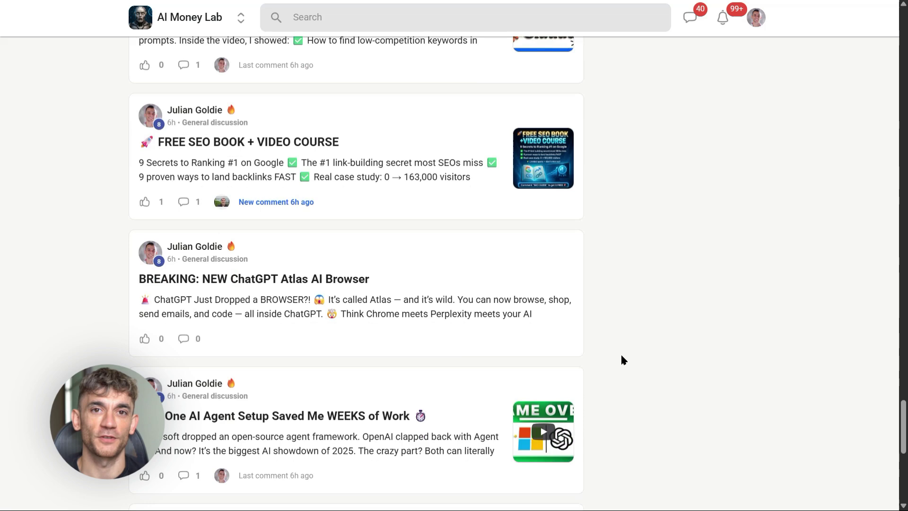
pyautogui.scroll(-3, 622, 361)
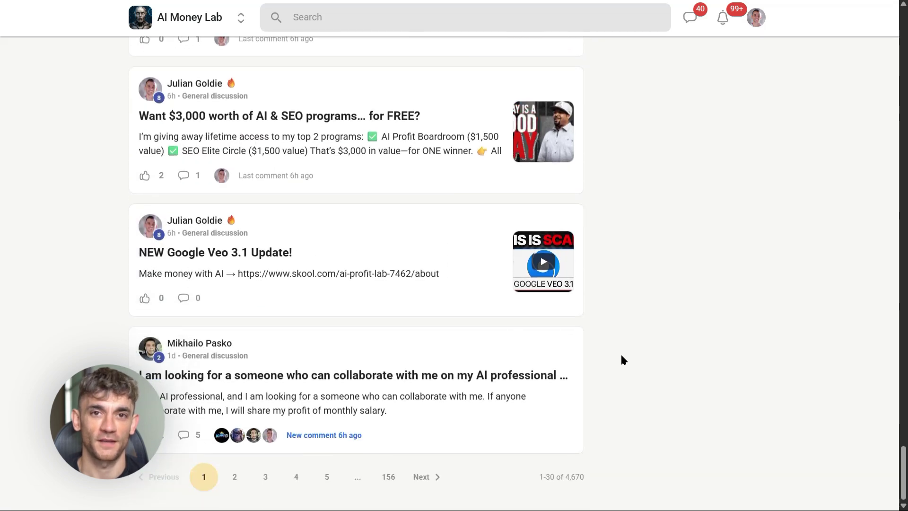
pyautogui.scroll(13, 623, 360)
pyautogui.moveTo(902, 421); pyautogui.dragTo(901, 40)
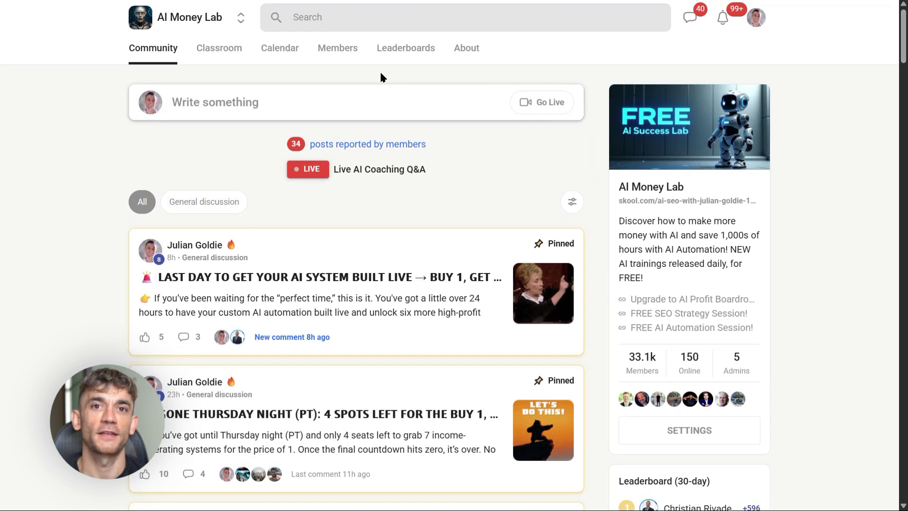